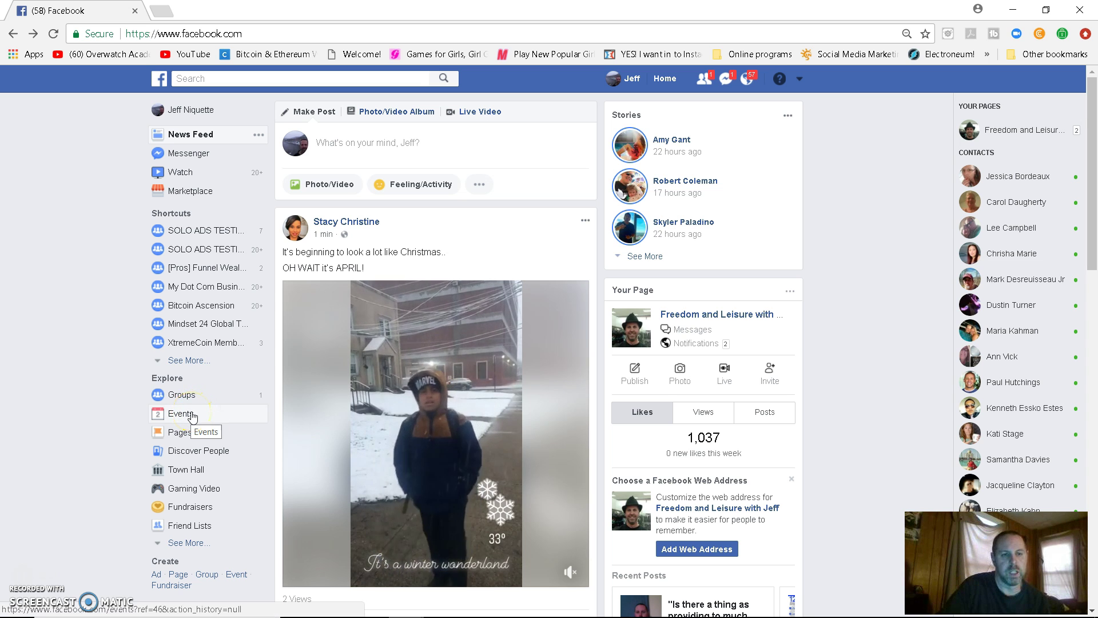
# Go to the Facebook events page and start creating a public event.
pyautogui.click(192, 415)
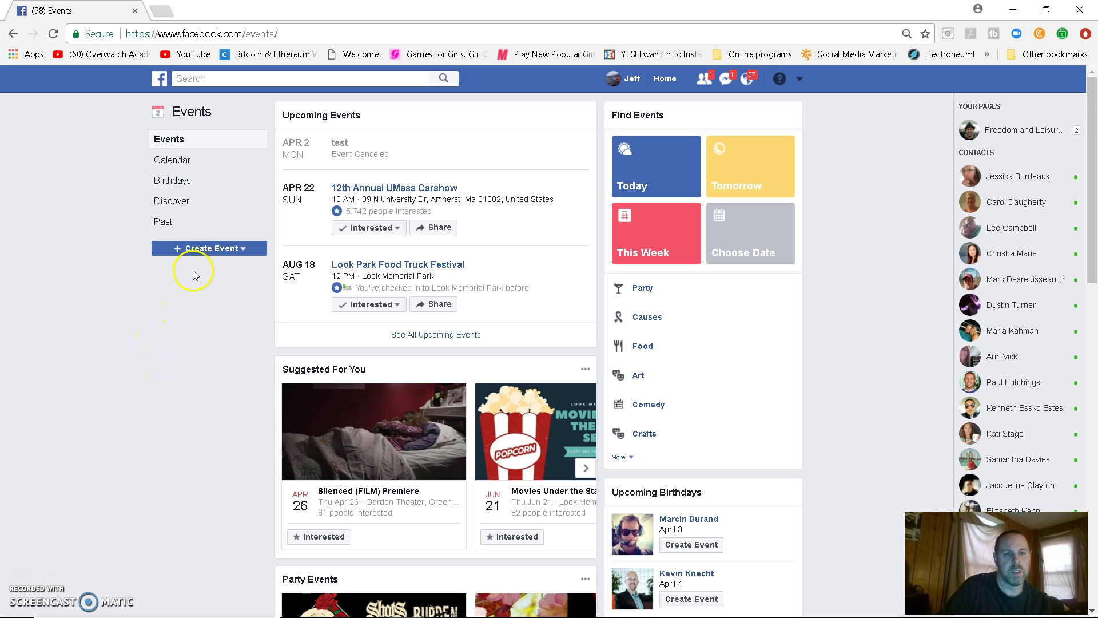
pyautogui.click(219, 250)
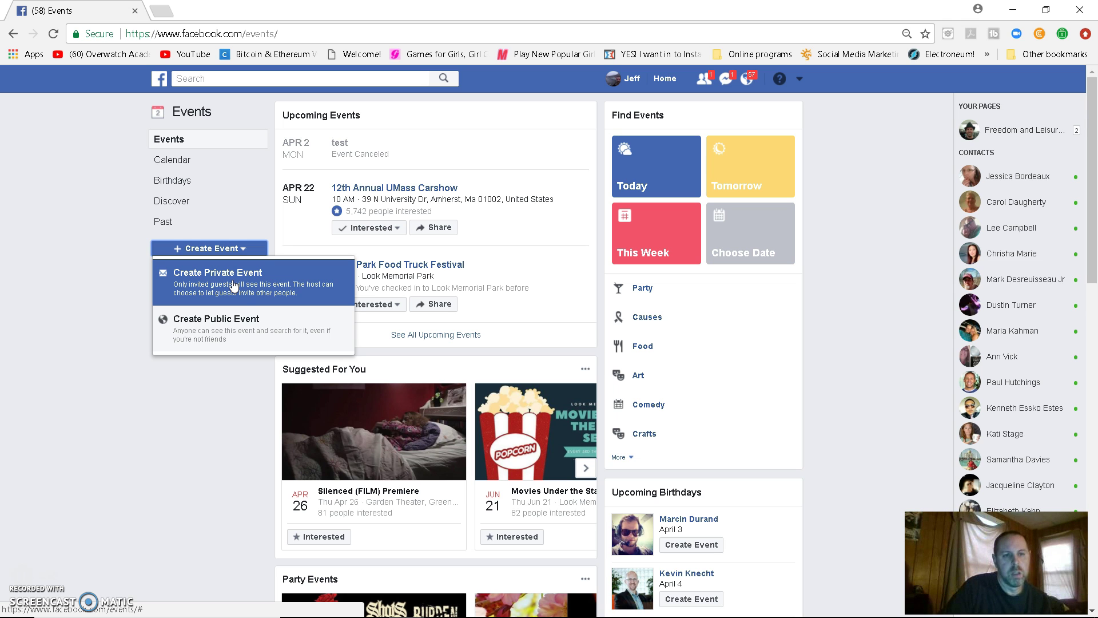
pyautogui.click(230, 323)
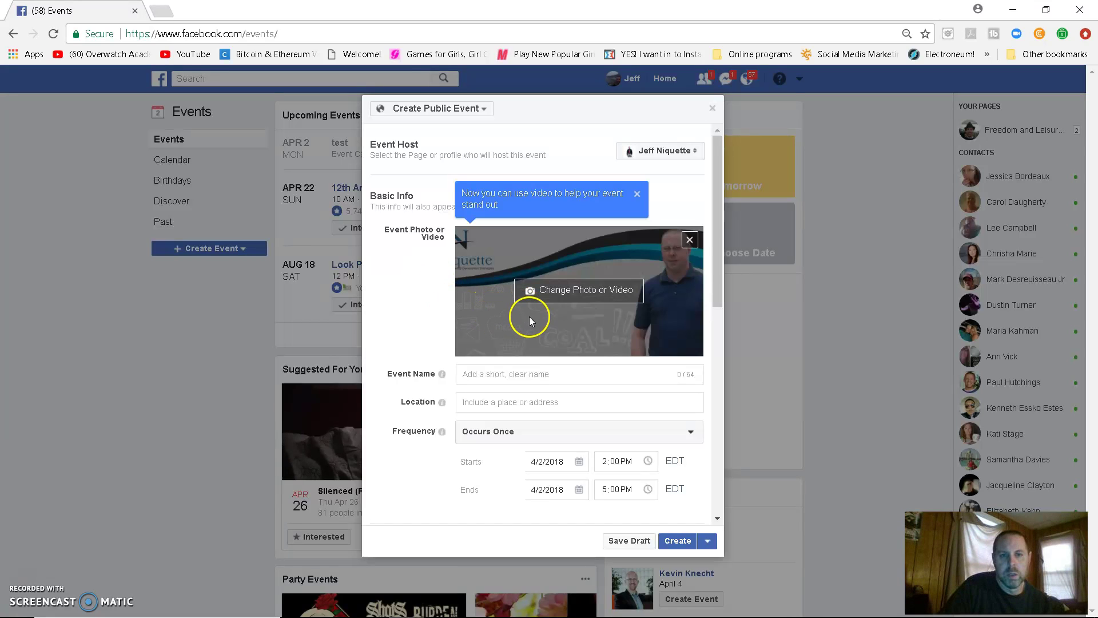
# Review the public event form's photo, name, location, frequency, schedule, category, description, ticket, co-host and posting settings.
pyautogui.click(583, 294)
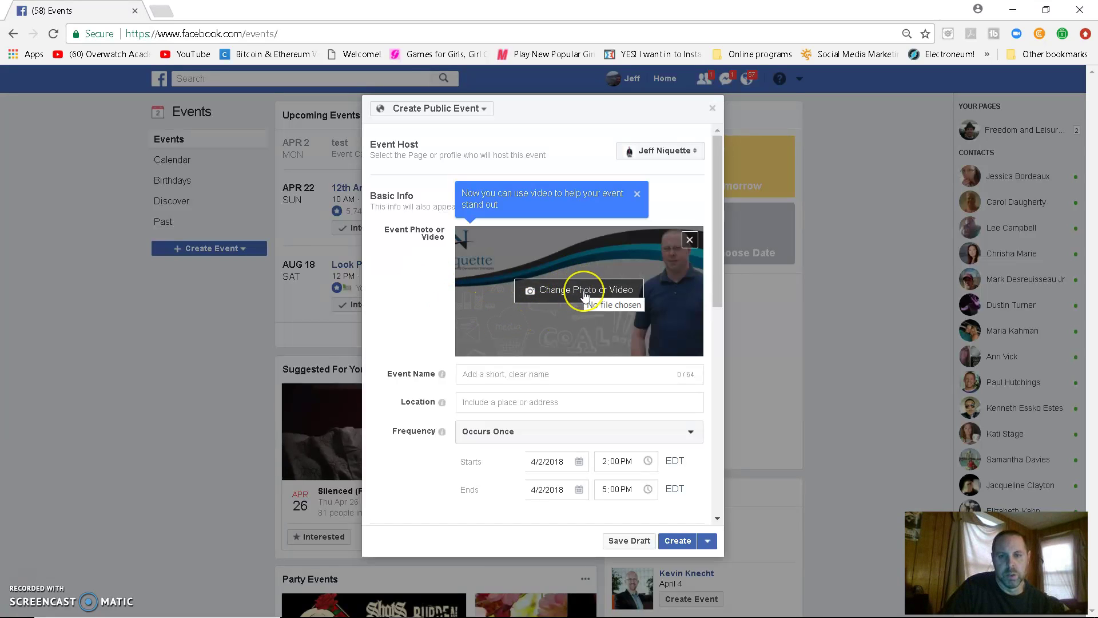
pyautogui.click(582, 293)
pyautogui.click(563, 293)
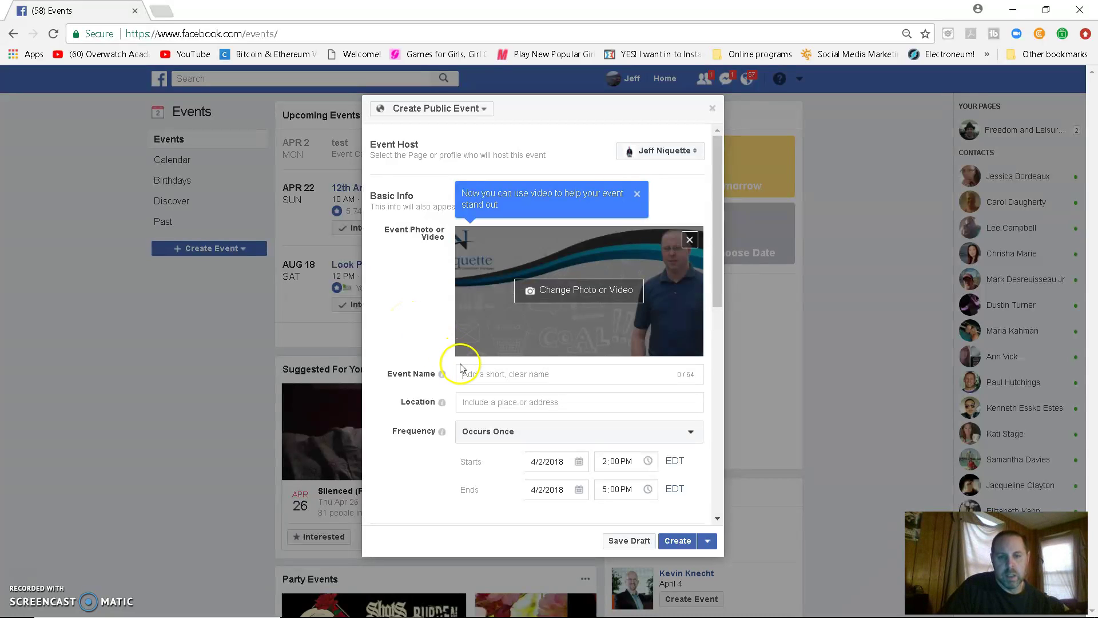
pyautogui.click(493, 374)
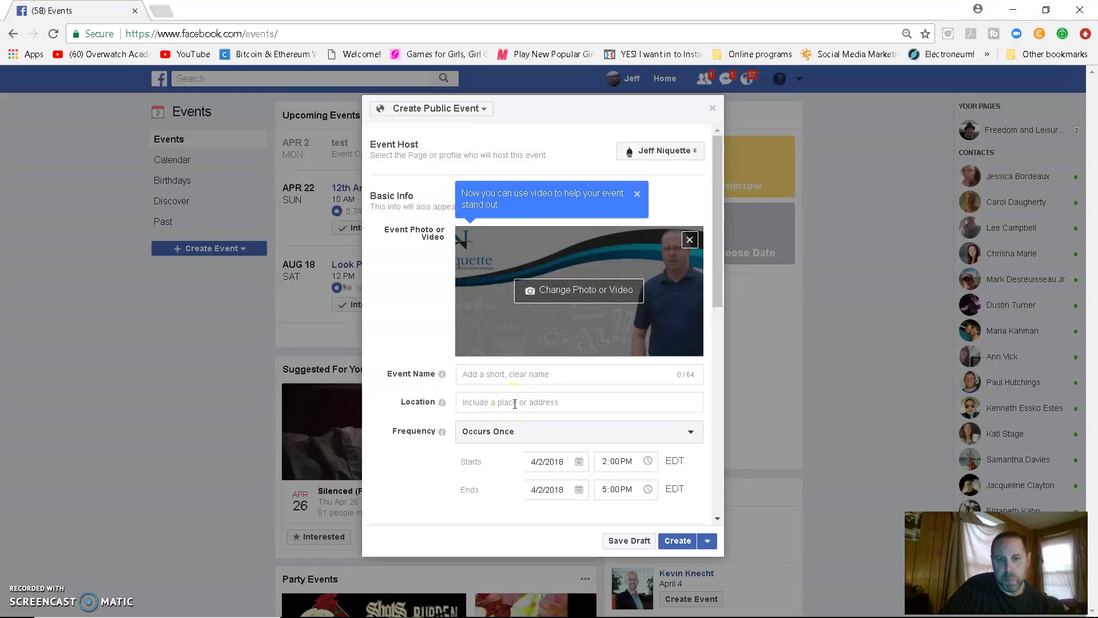
pyautogui.click(567, 438)
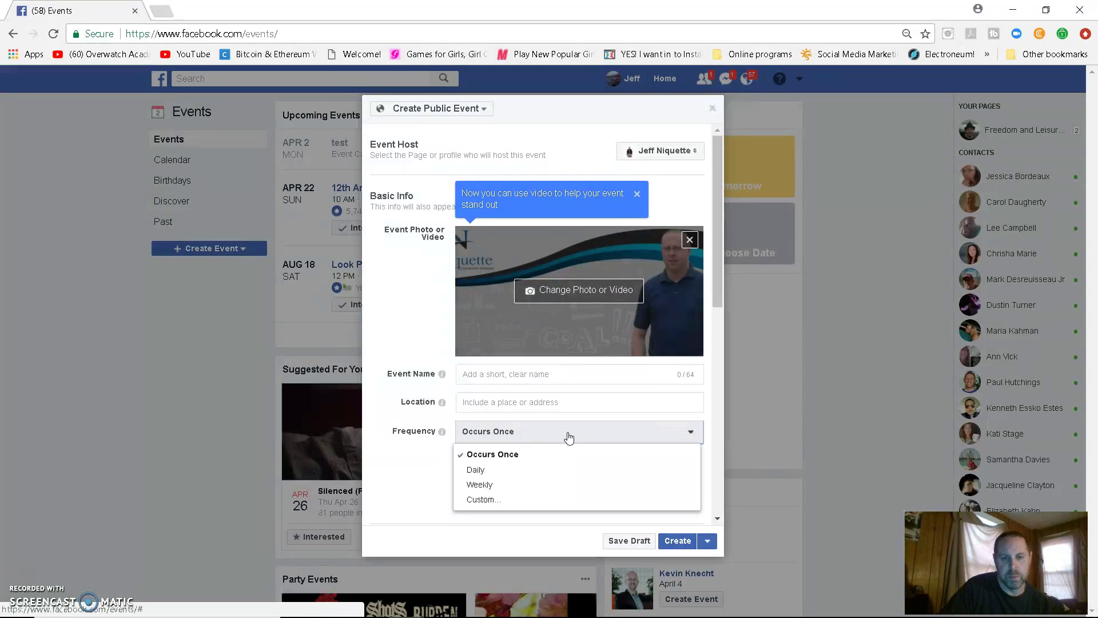
pyautogui.click(567, 439)
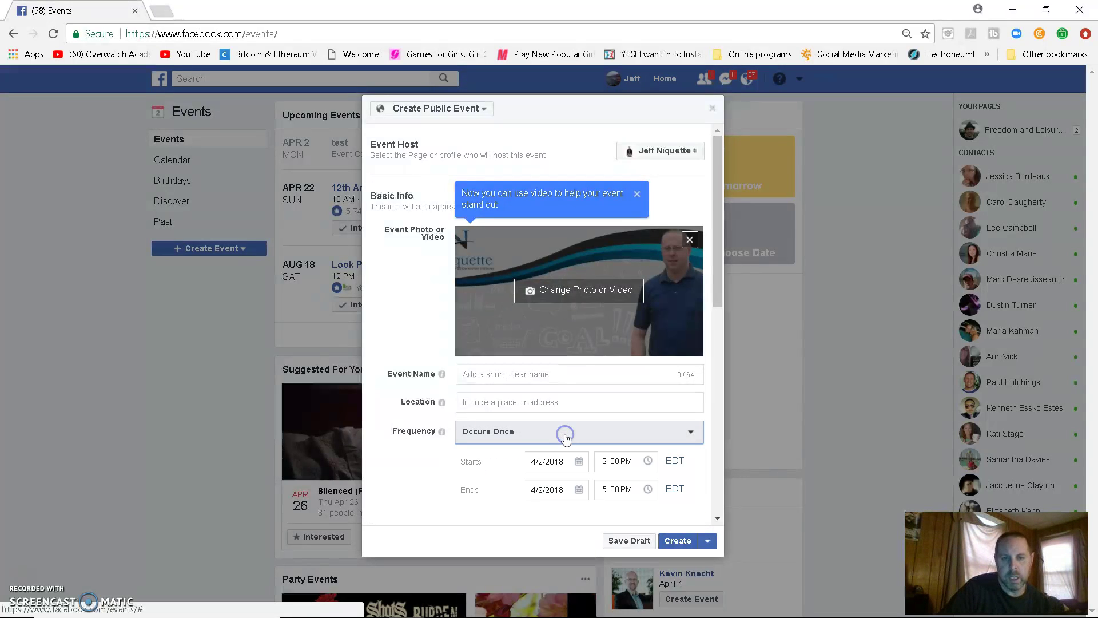
pyautogui.click(629, 478)
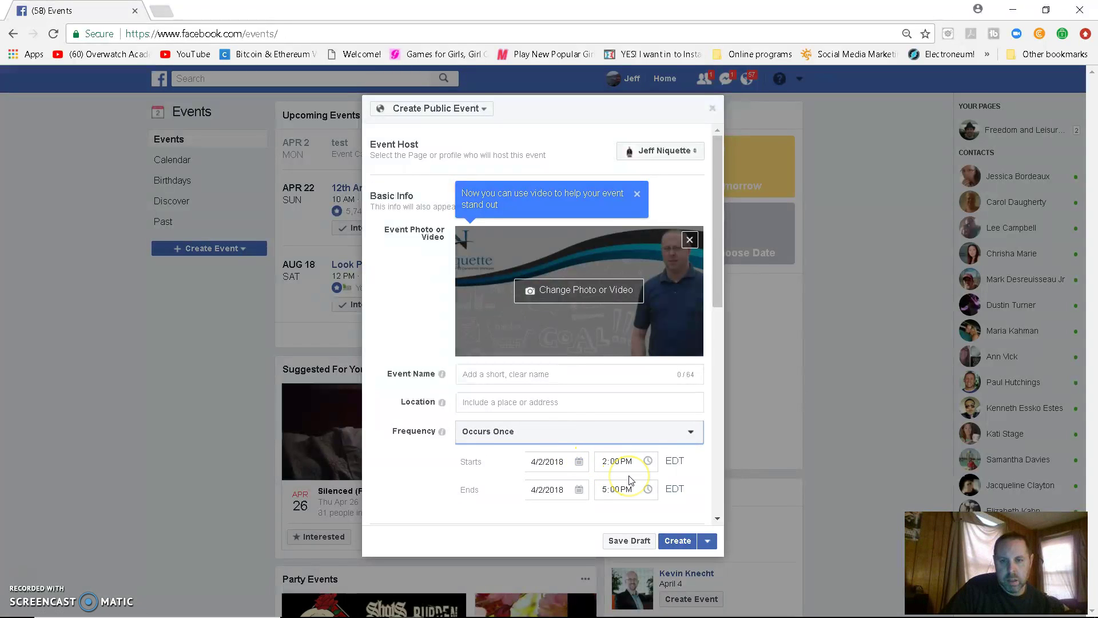
pyautogui.scroll(-1, 630, 478)
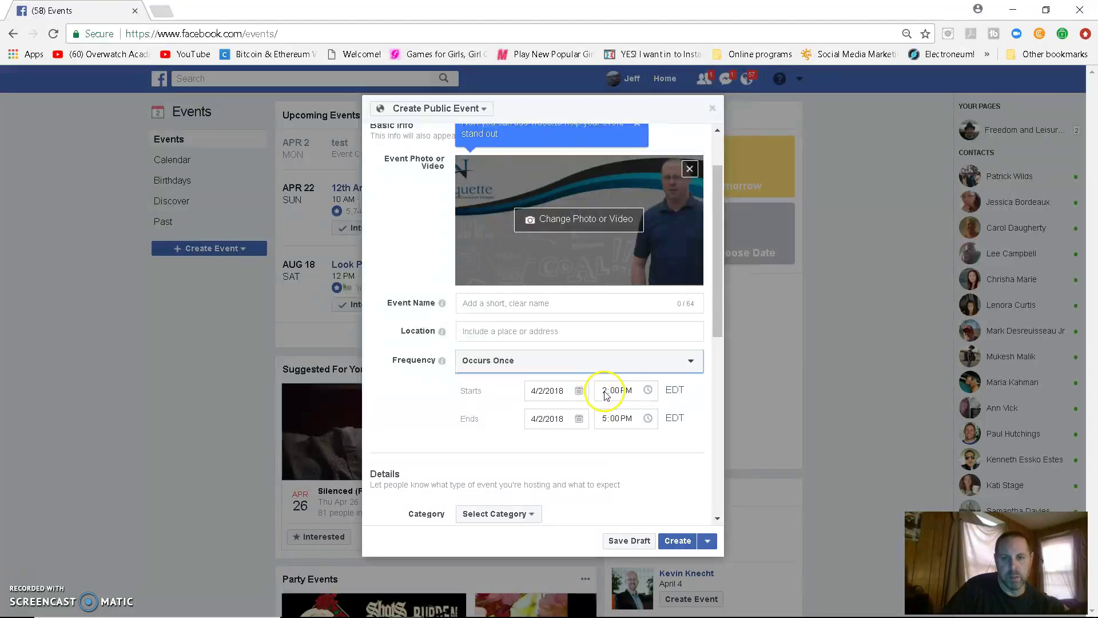
pyautogui.scroll(-2, 615, 409)
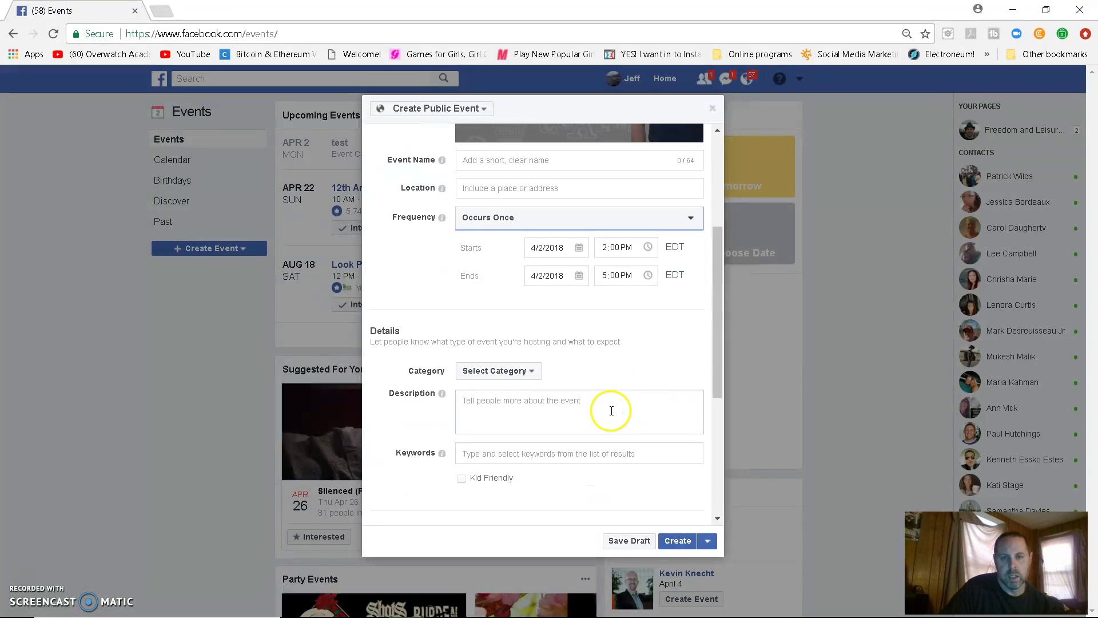
pyautogui.scroll(-2, 595, 338)
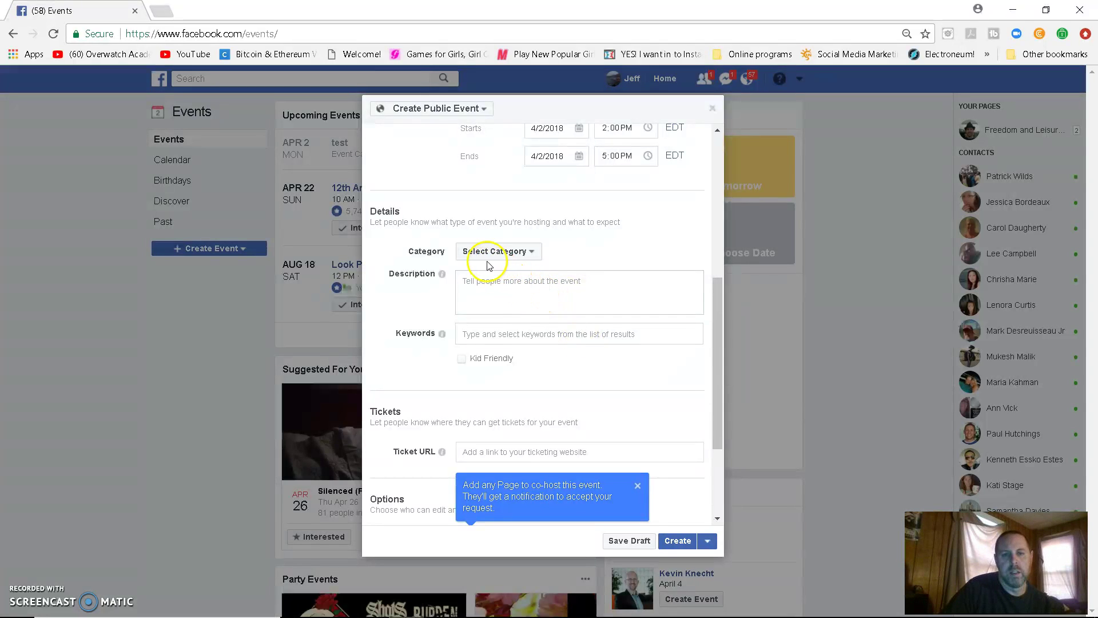
pyautogui.click(511, 256)
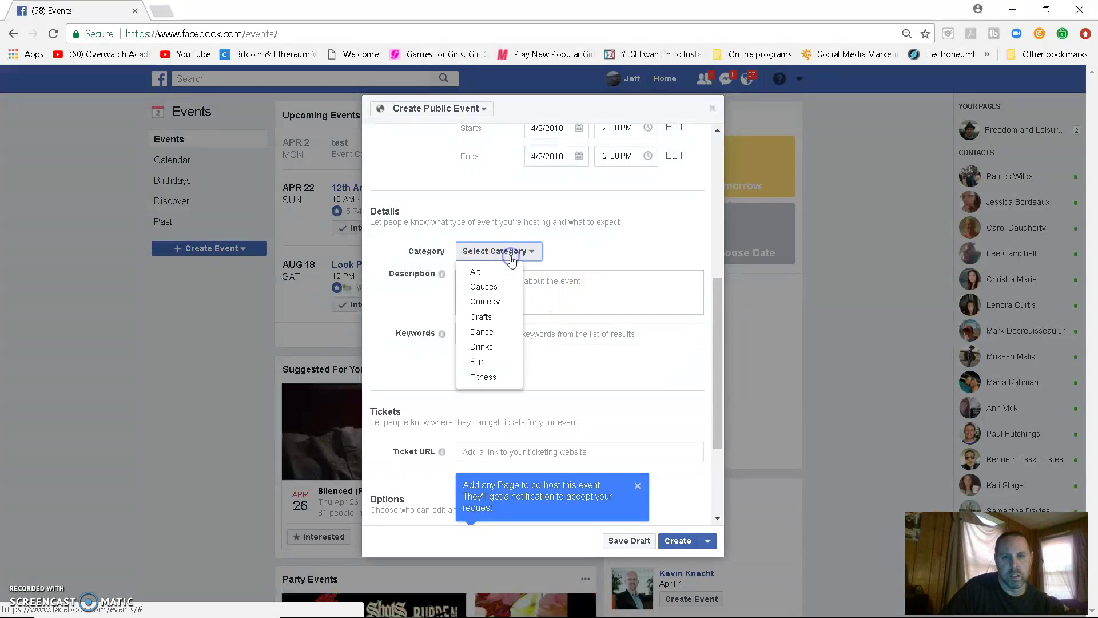
pyautogui.click(595, 258)
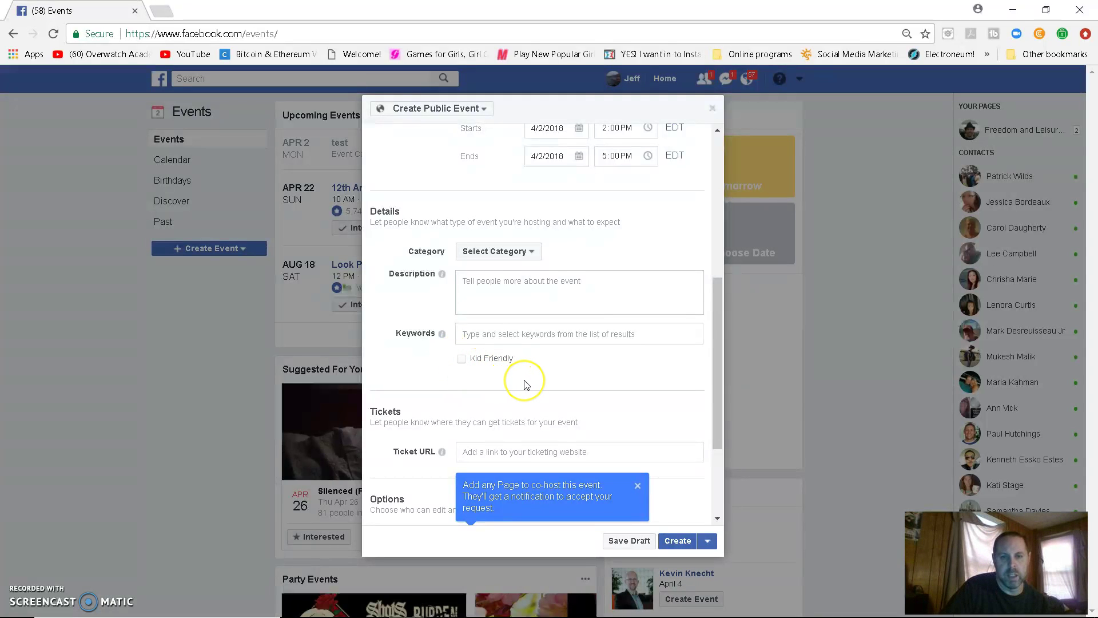
pyautogui.scroll(-3, 521, 380)
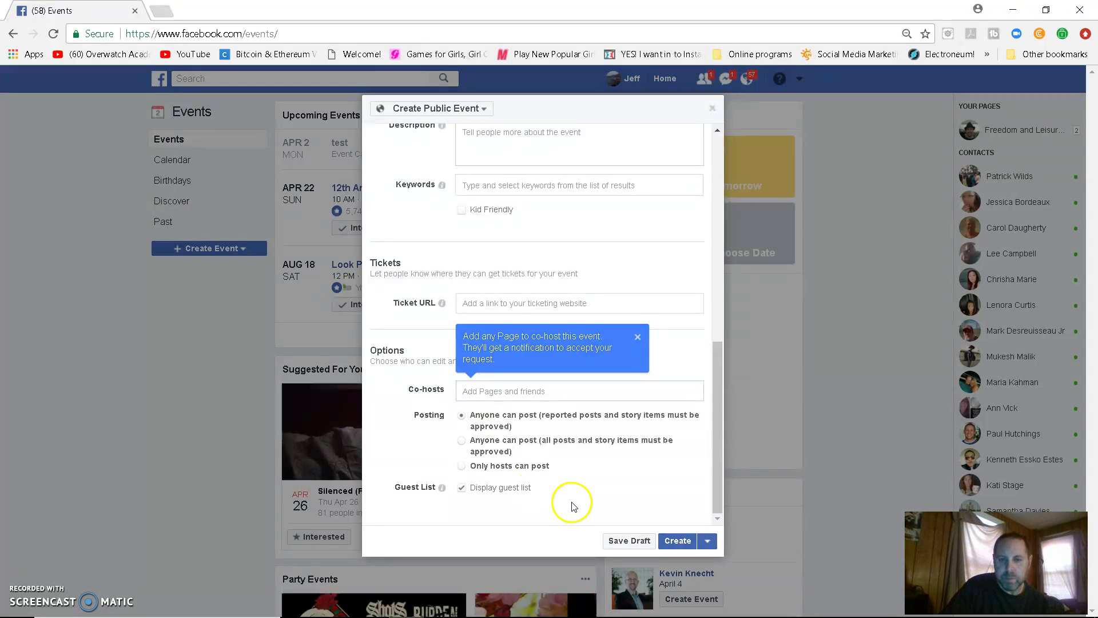
# Try to create the public event under the lowercase name "test".
pyautogui.click(679, 542)
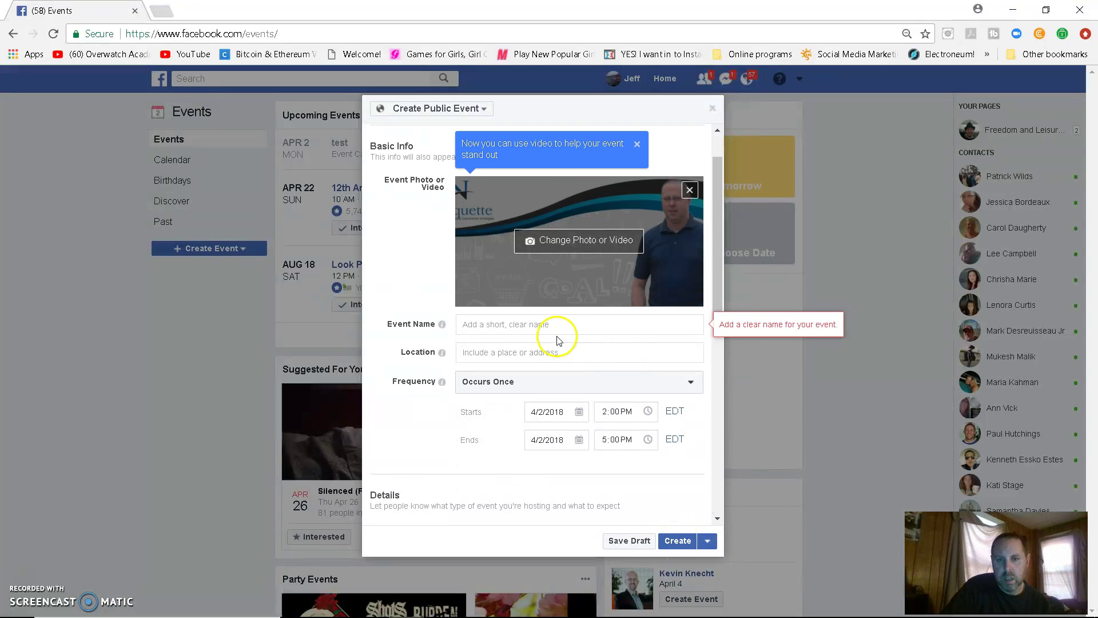
pyautogui.write('test')
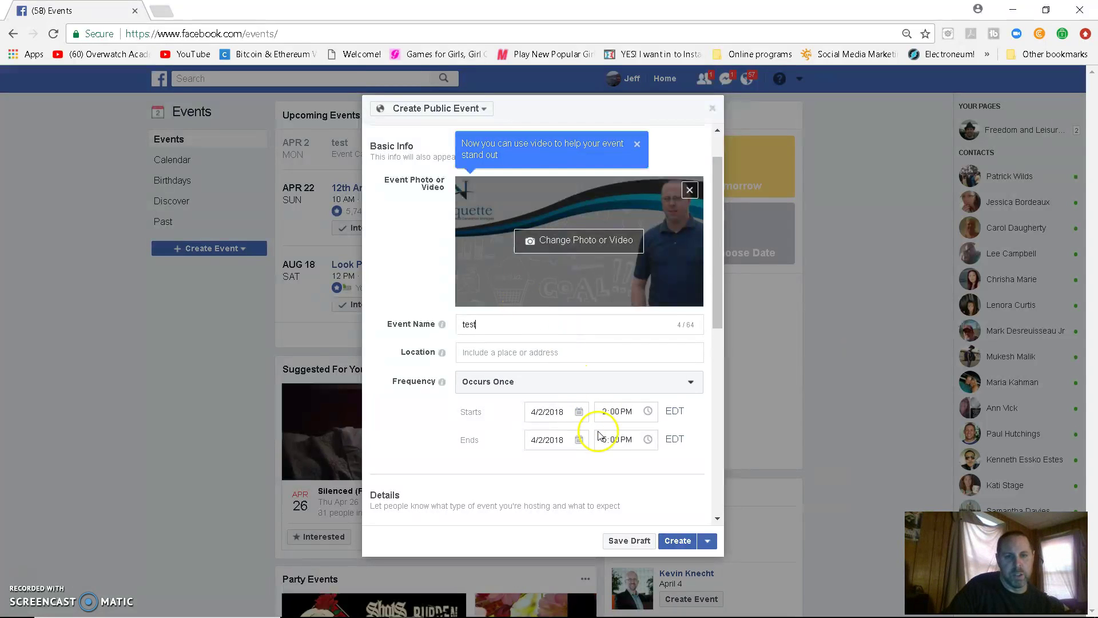
pyautogui.click(680, 540)
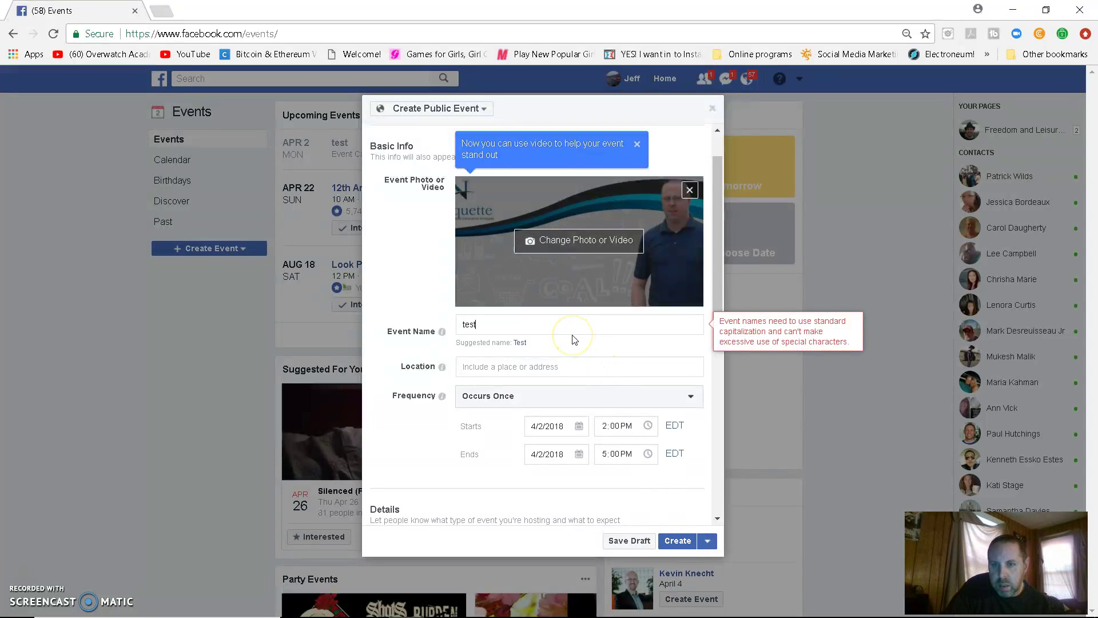
# Change the event name to "Test" with a capital T and try to create the event.
pyautogui.press('BackSpace')
pyautogui.press('BackSpace')
pyautogui.press('BackSpace')
pyautogui.press('BackSpace')
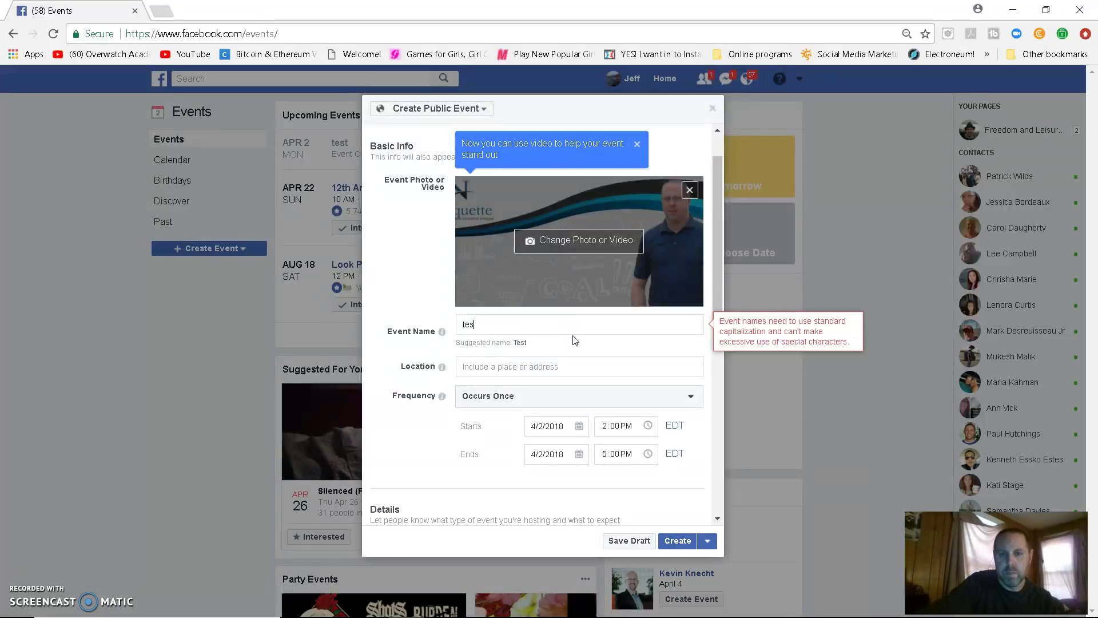
pyautogui.write('Test')
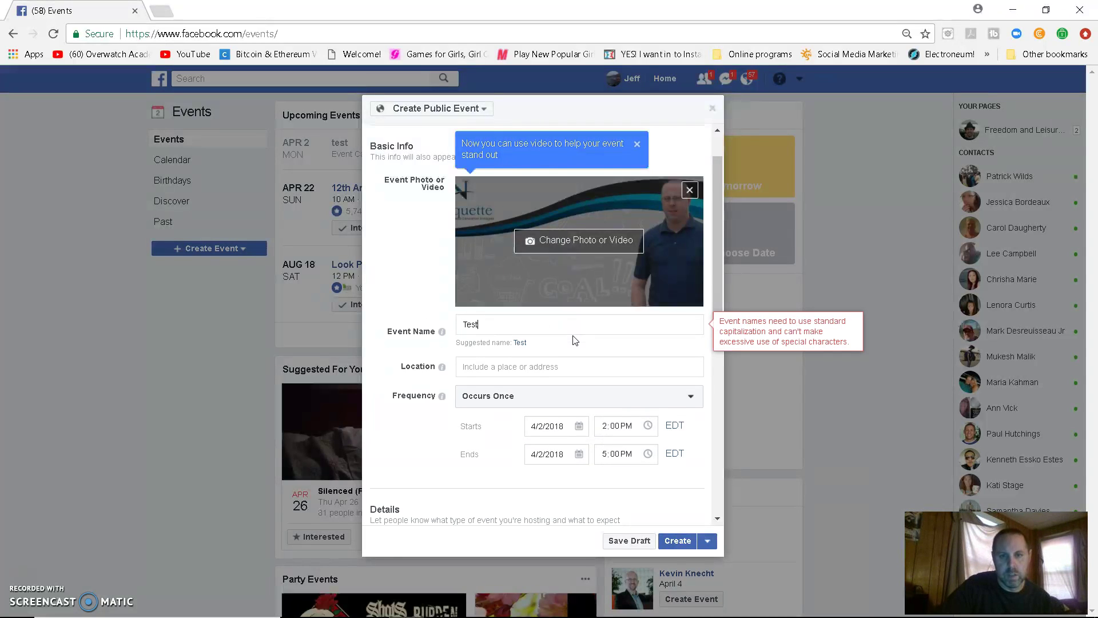
pyautogui.click(652, 581)
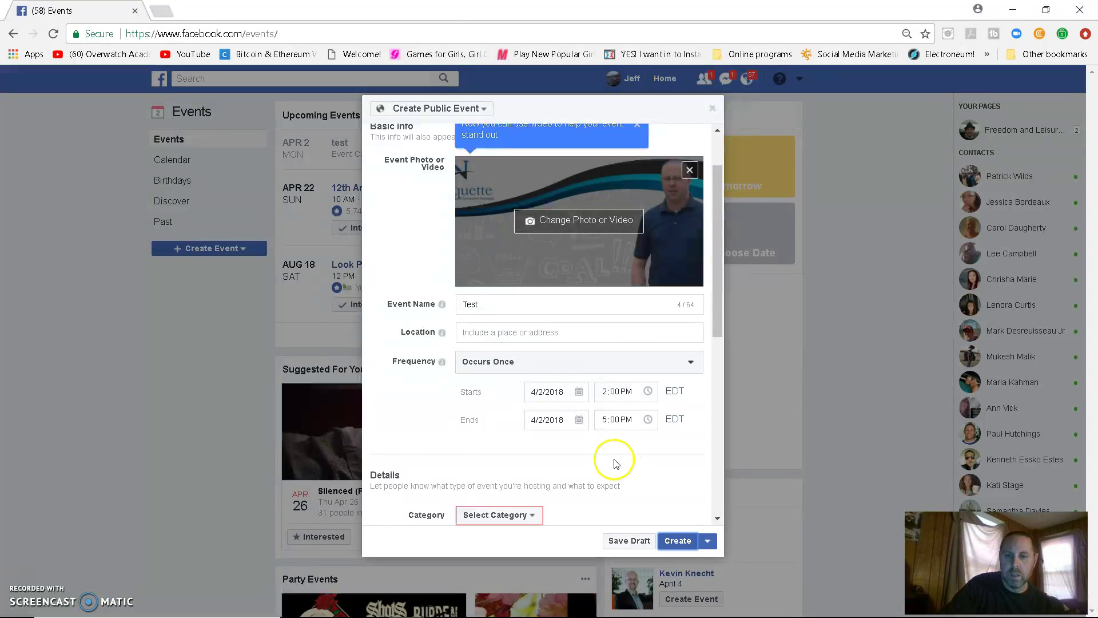
# Set the event's category to Networking and create the event.
pyautogui.scroll(-5, 515, 407)
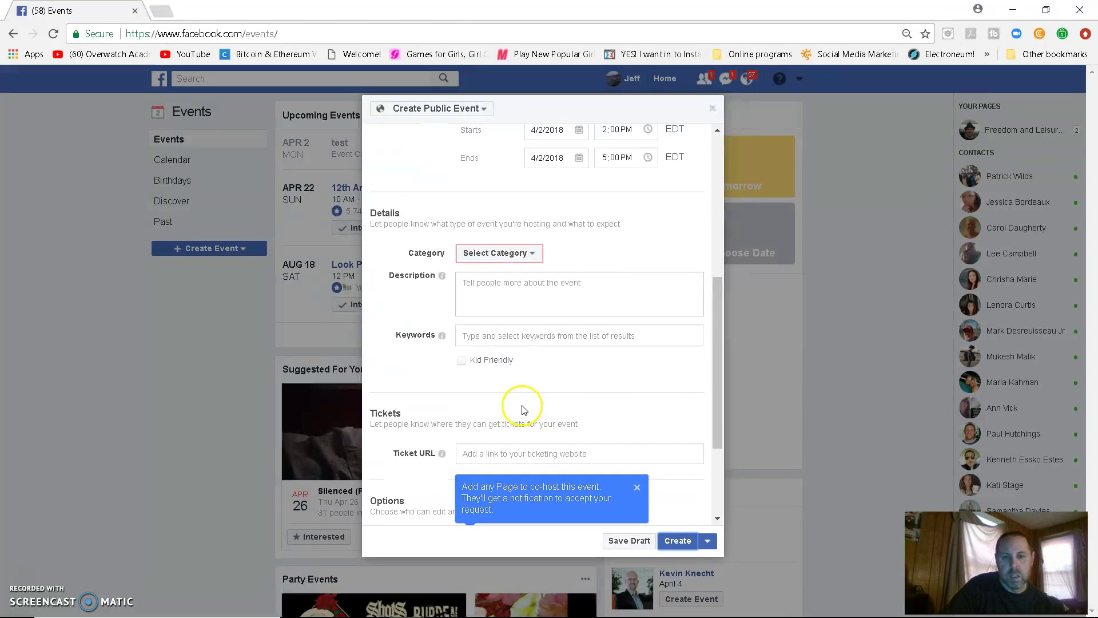
pyautogui.click(502, 259)
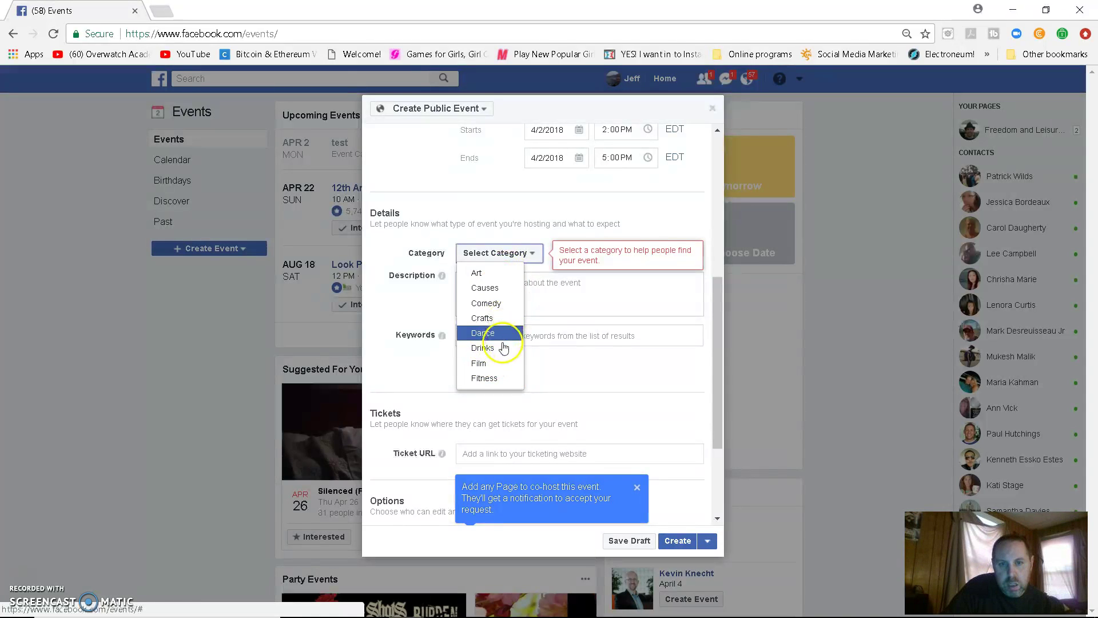
pyautogui.scroll(-3, 498, 359)
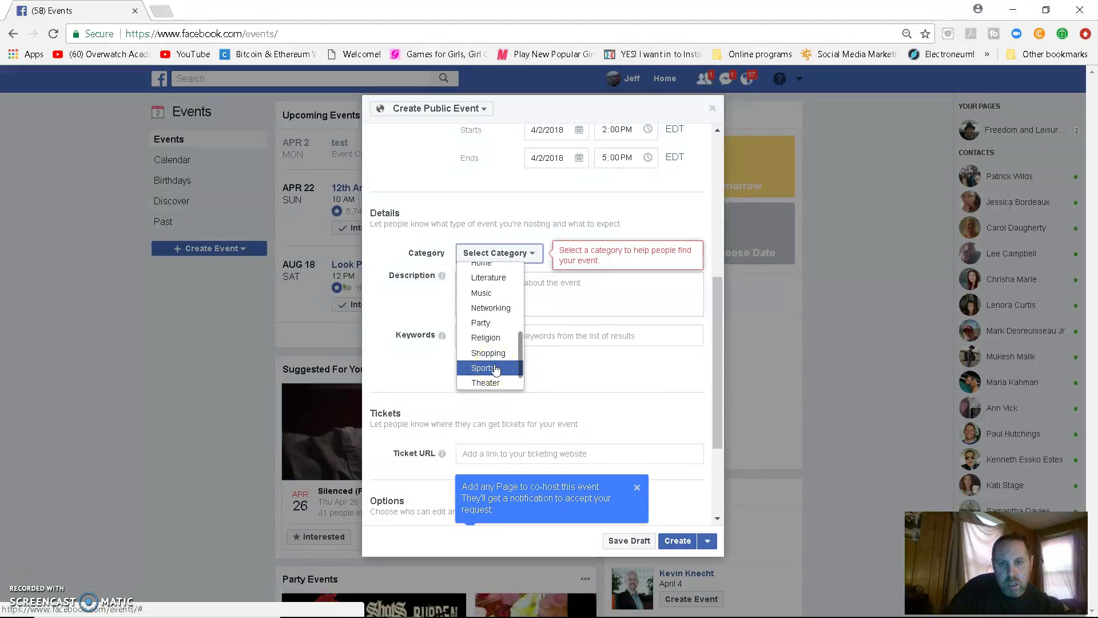
pyautogui.scroll(2, 486, 323)
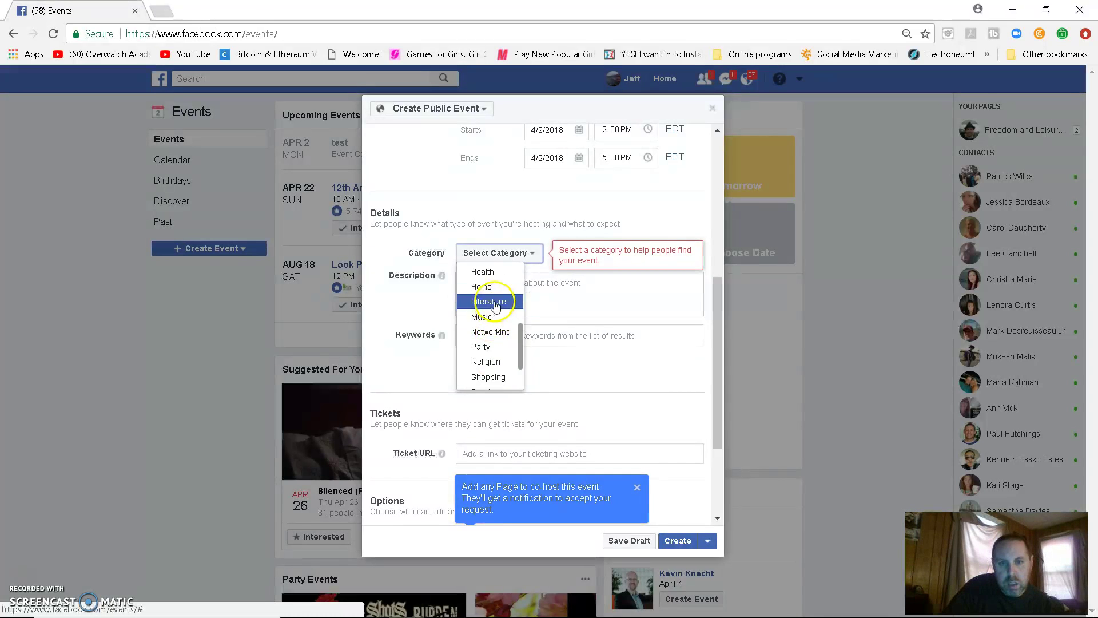
pyautogui.click(501, 339)
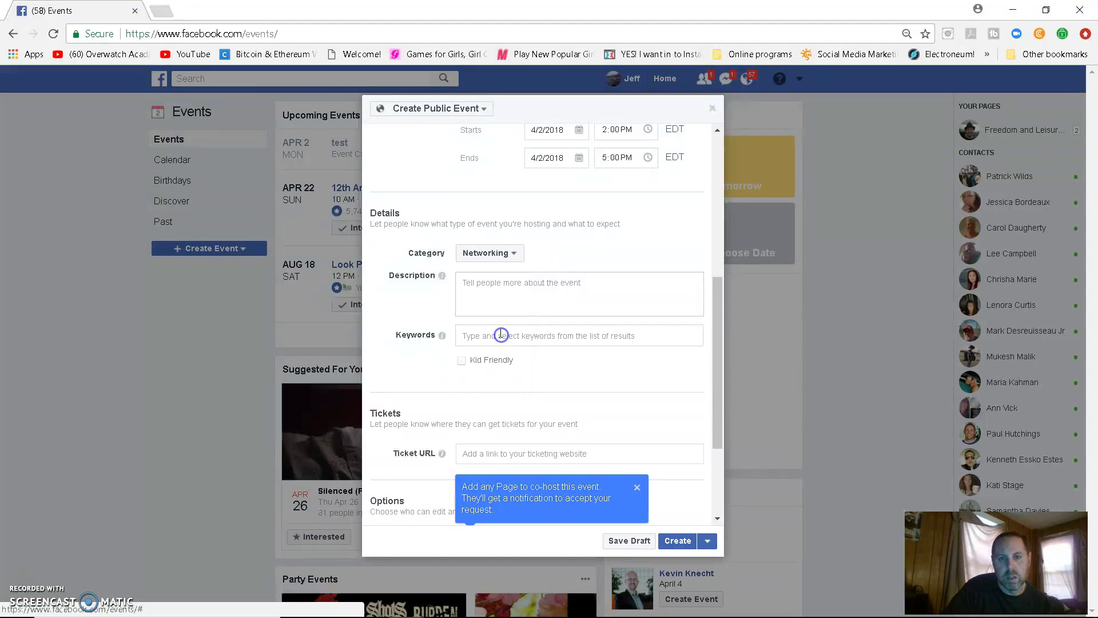
pyautogui.click(682, 544)
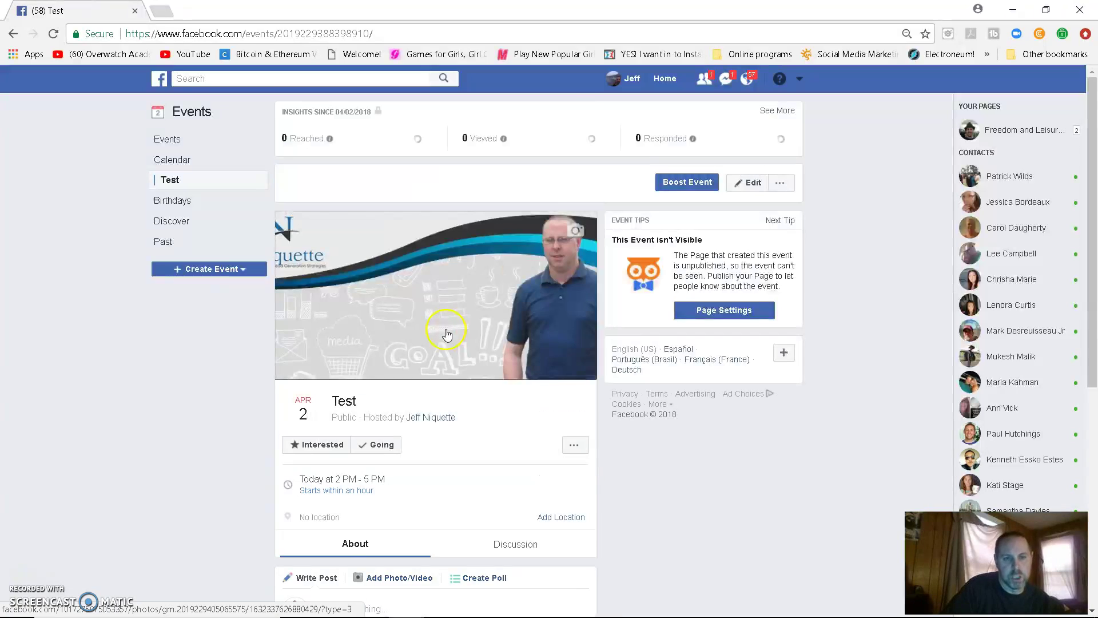
# Examine the new event's page, including its schedule, post area, invitations, details and Messenger sharing.
pyautogui.scroll(-2, 532, 436)
pyautogui.scroll(-1, 542, 444)
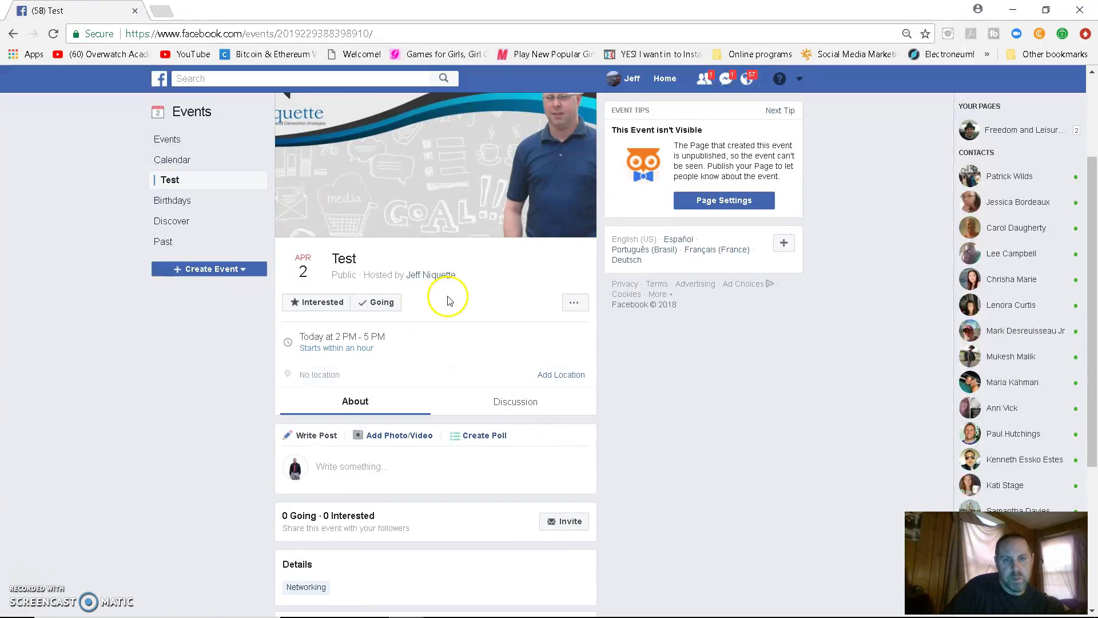
pyautogui.scroll(-4, 436, 393)
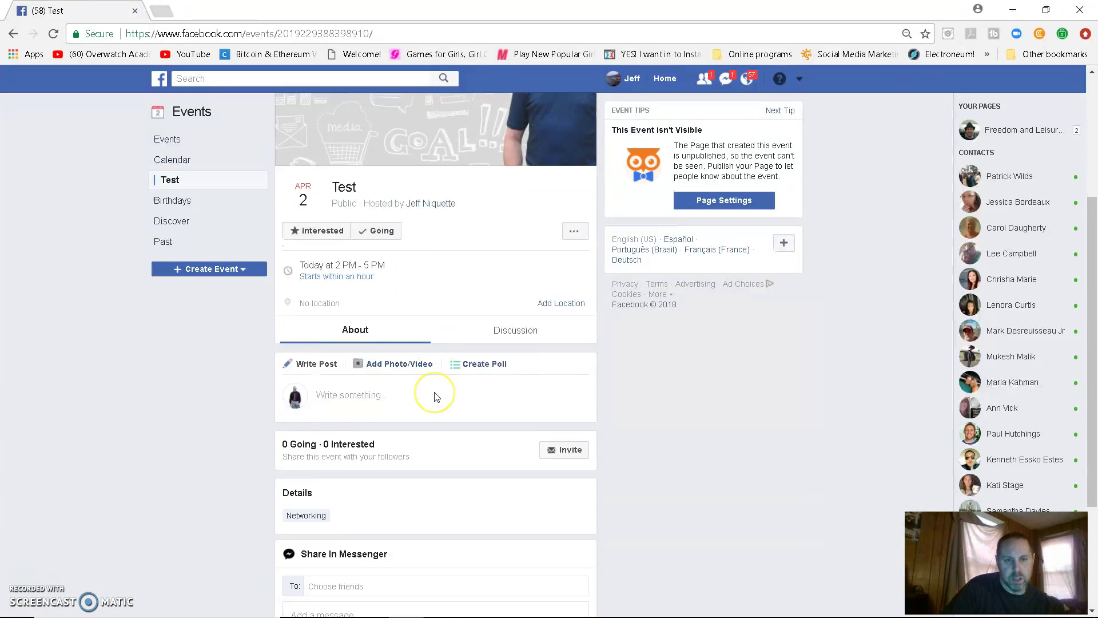
pyautogui.scroll(3, 437, 392)
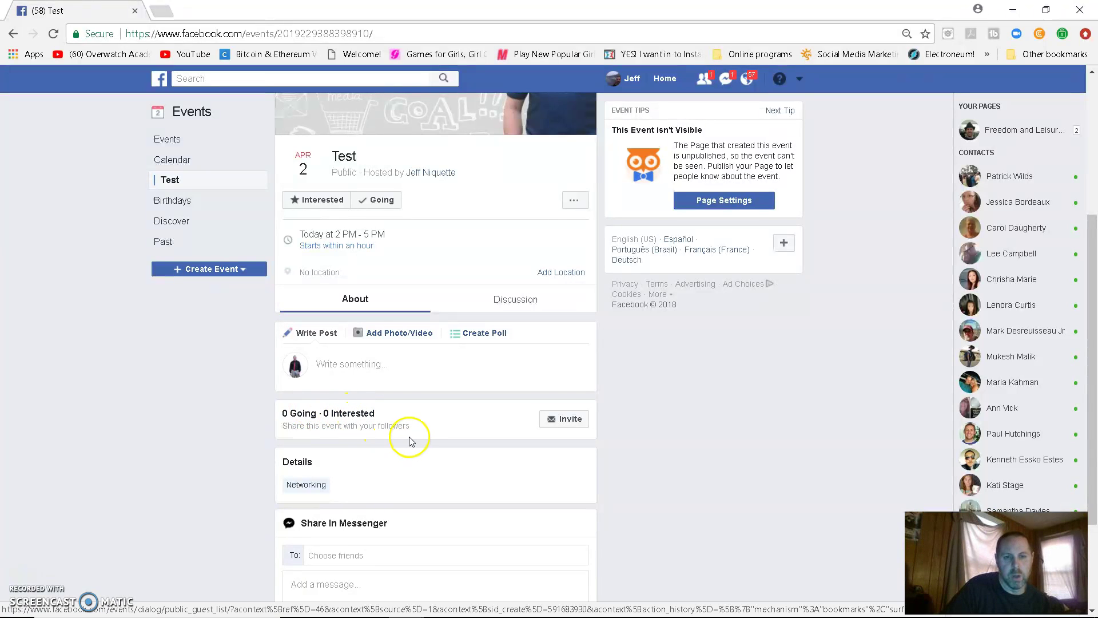
pyautogui.scroll(1, 413, 433)
pyautogui.scroll(4, 415, 433)
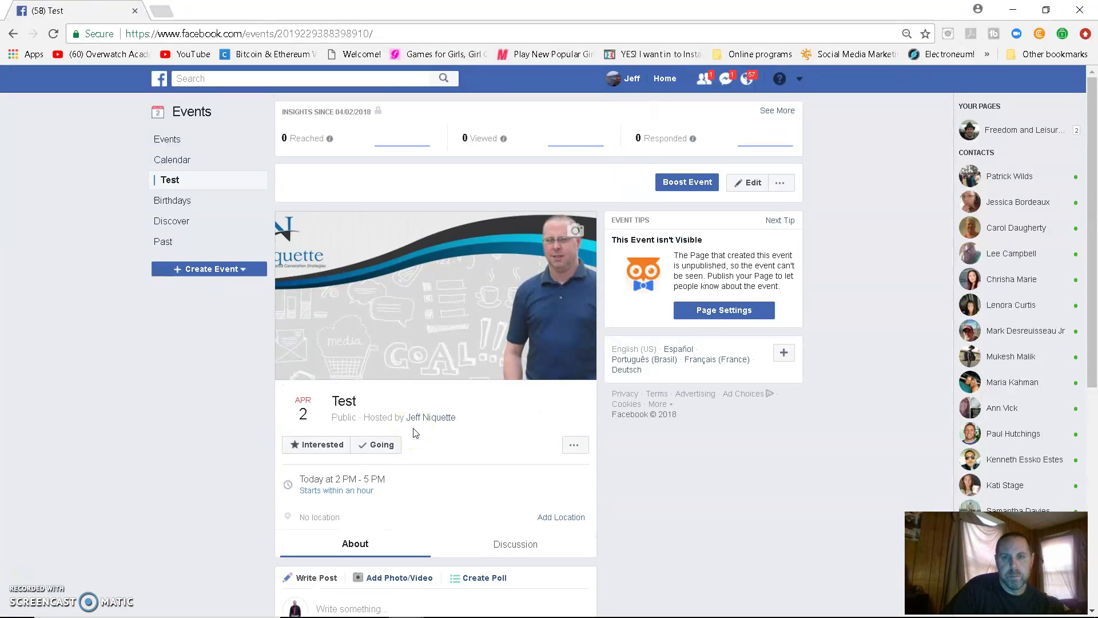
pyautogui.scroll(-8, 413, 427)
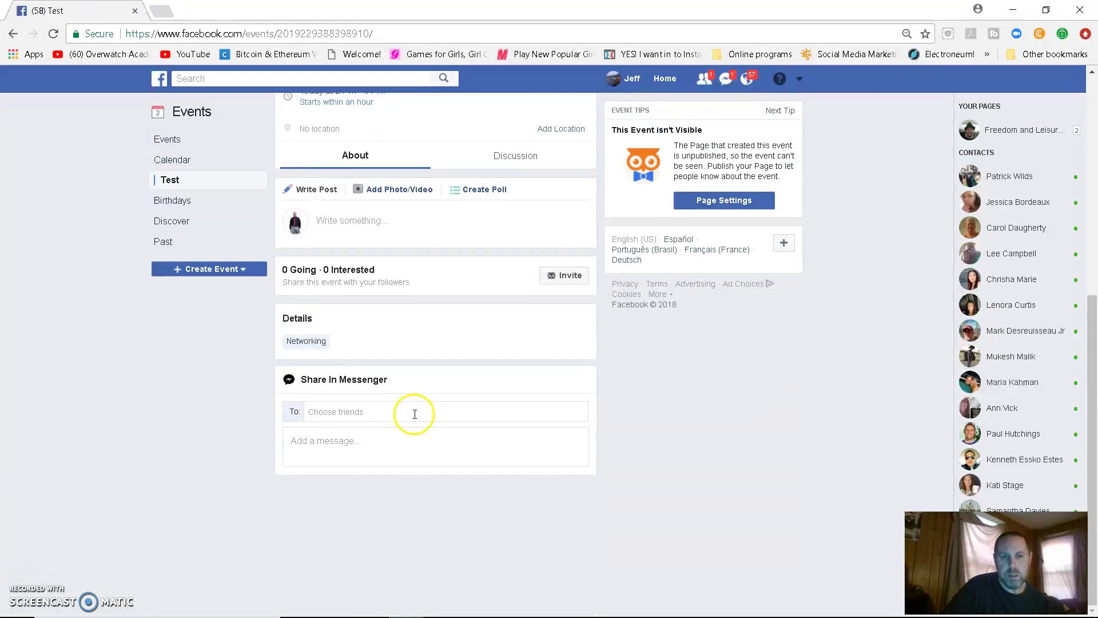
pyautogui.scroll(8, 413, 412)
# Cancel the public Test event with the Cancel Event option, without adding a post, and confirm the cancellation.
pyautogui.click(781, 185)
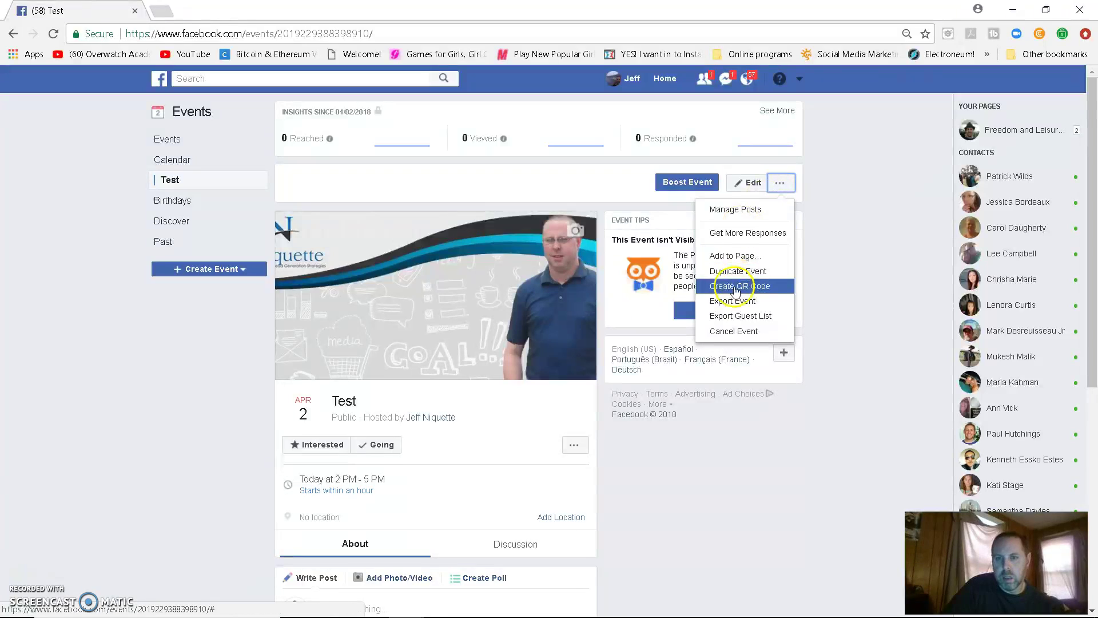
pyautogui.click(731, 333)
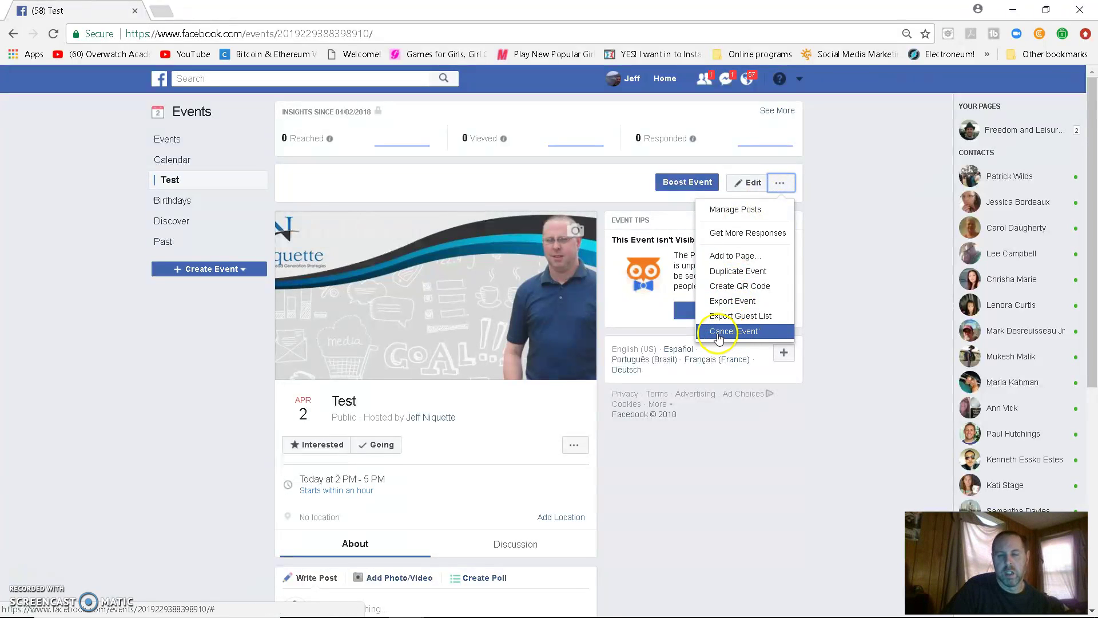
pyautogui.click(719, 333)
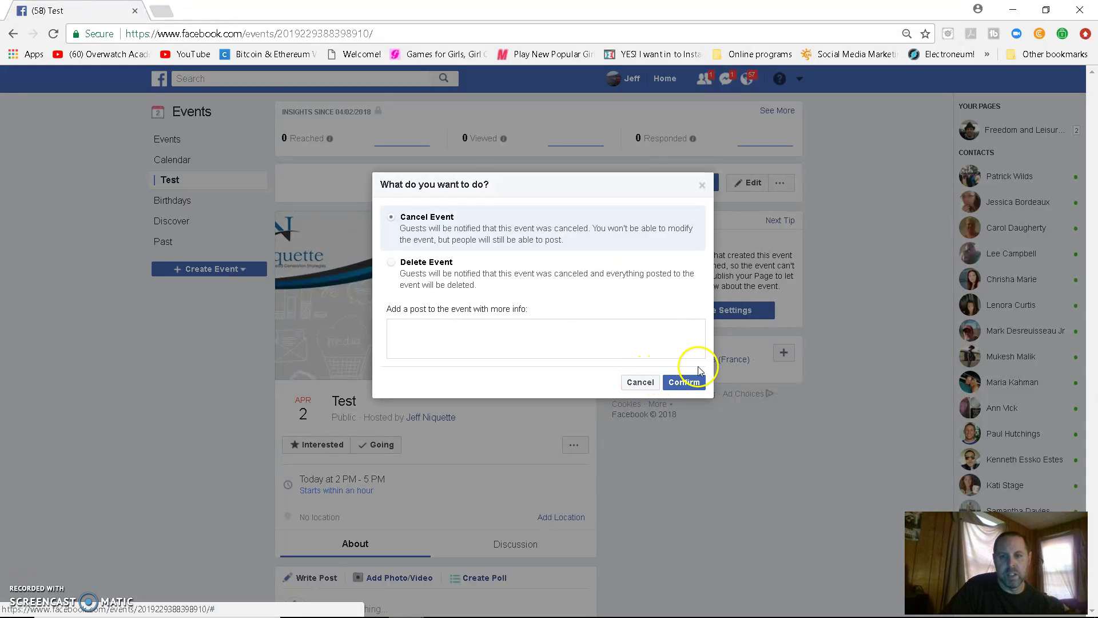
pyautogui.click(683, 386)
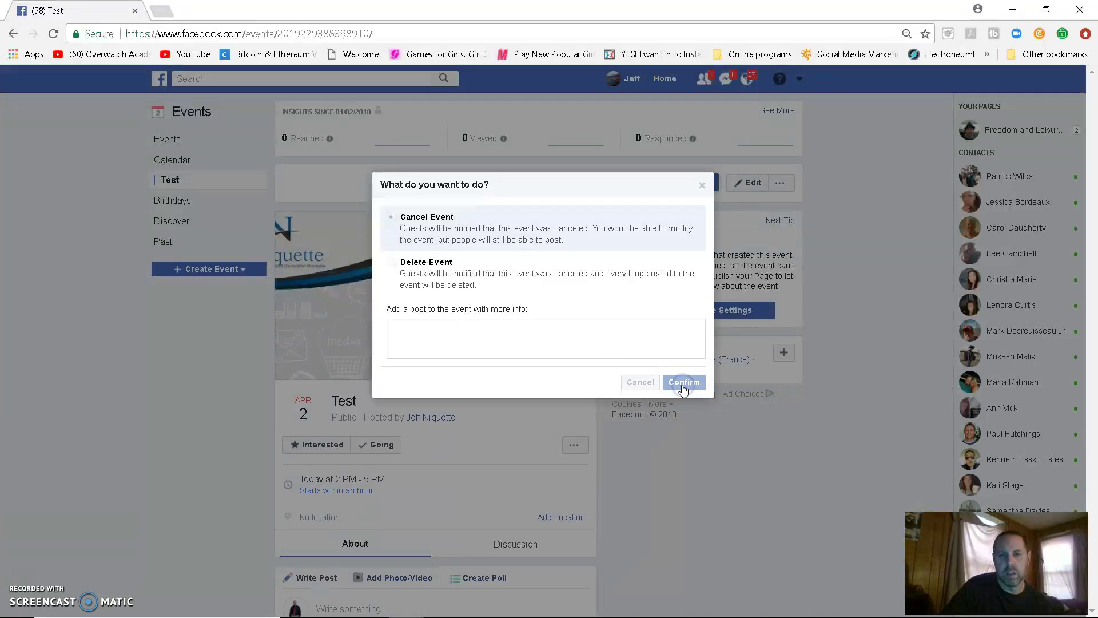
# Create a private event named "Test", keeping the default date, time and guest options.
pyautogui.click(205, 293)
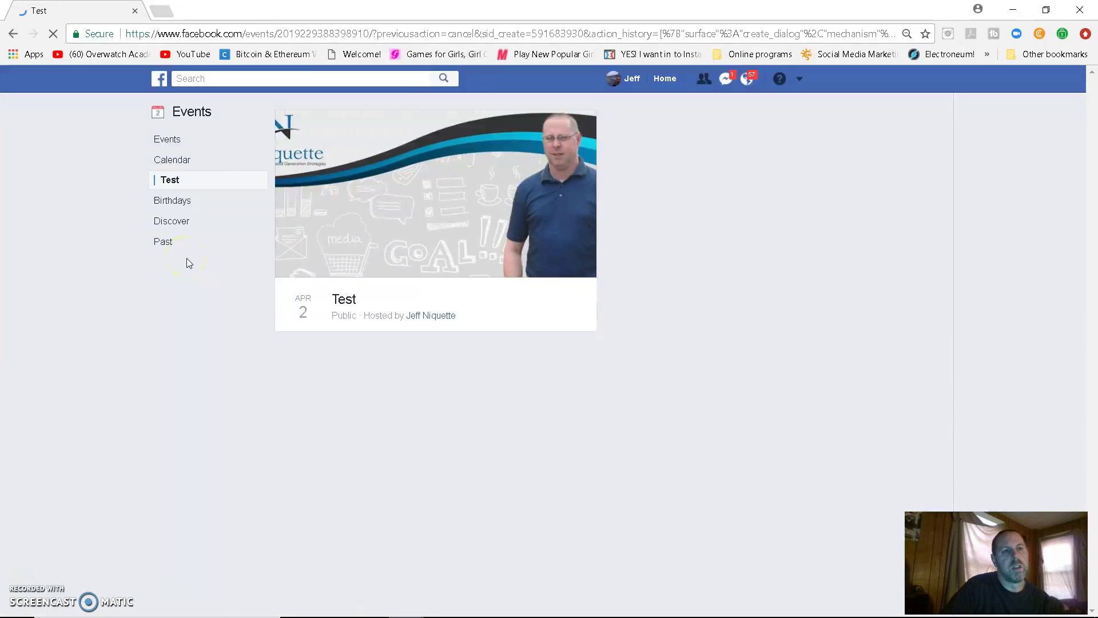
pyautogui.click(175, 179)
pyautogui.click(228, 275)
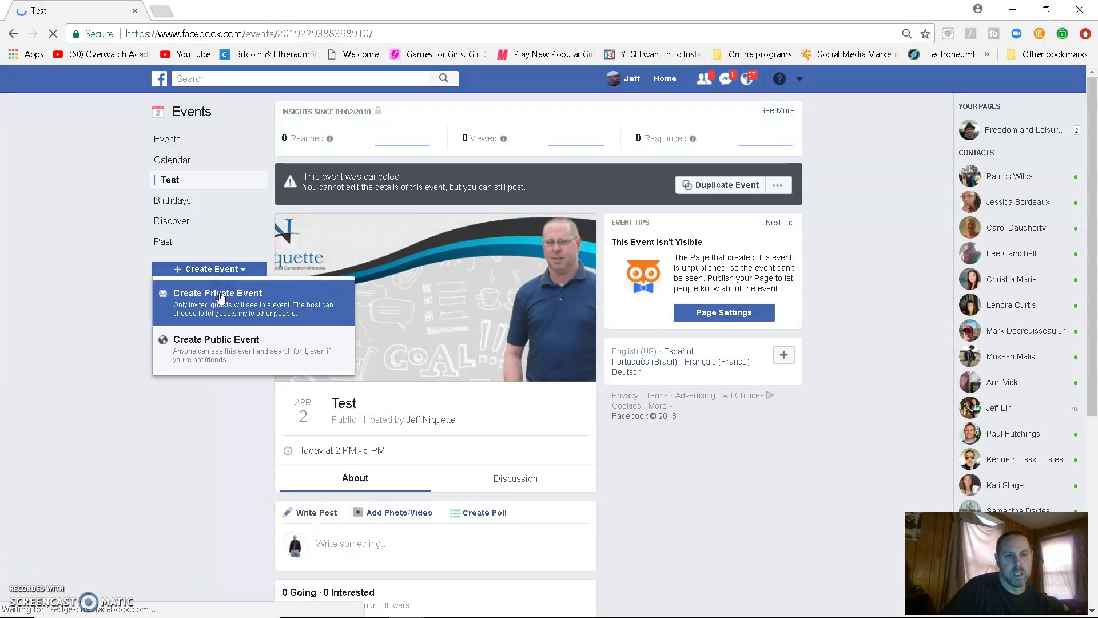
pyautogui.click(221, 298)
pyautogui.click(694, 357)
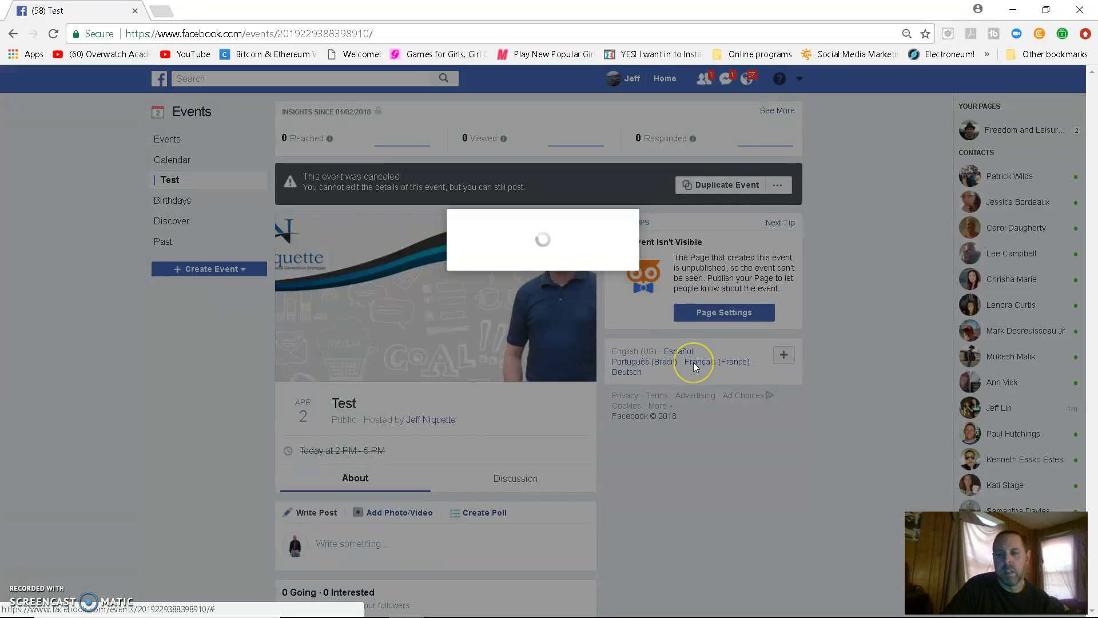
pyautogui.click(639, 349)
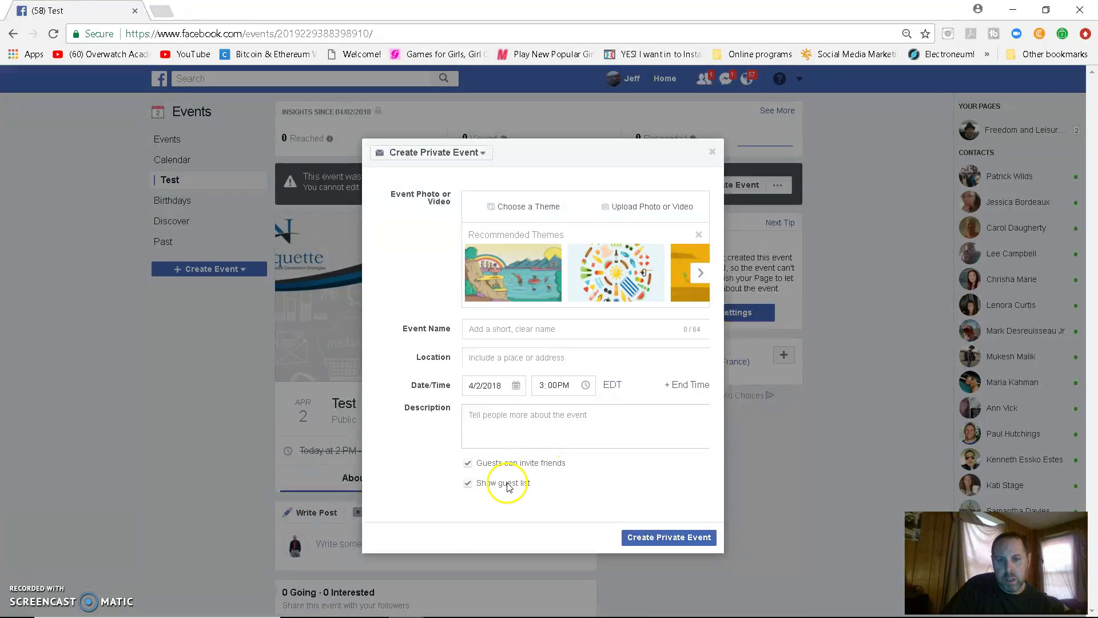
pyautogui.click(543, 467)
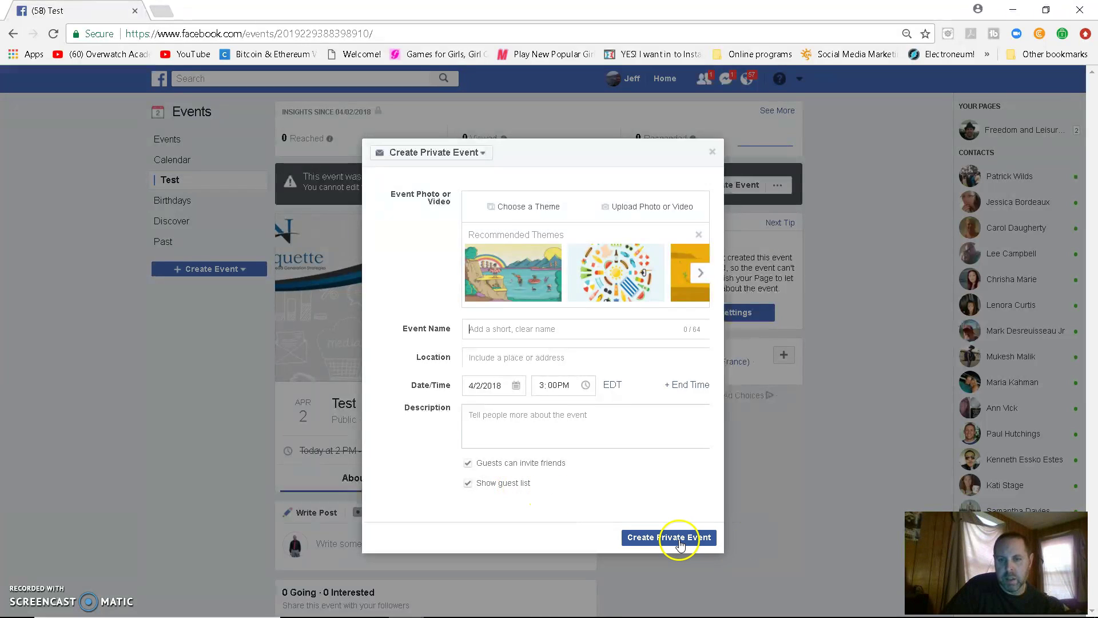
pyautogui.click(507, 328)
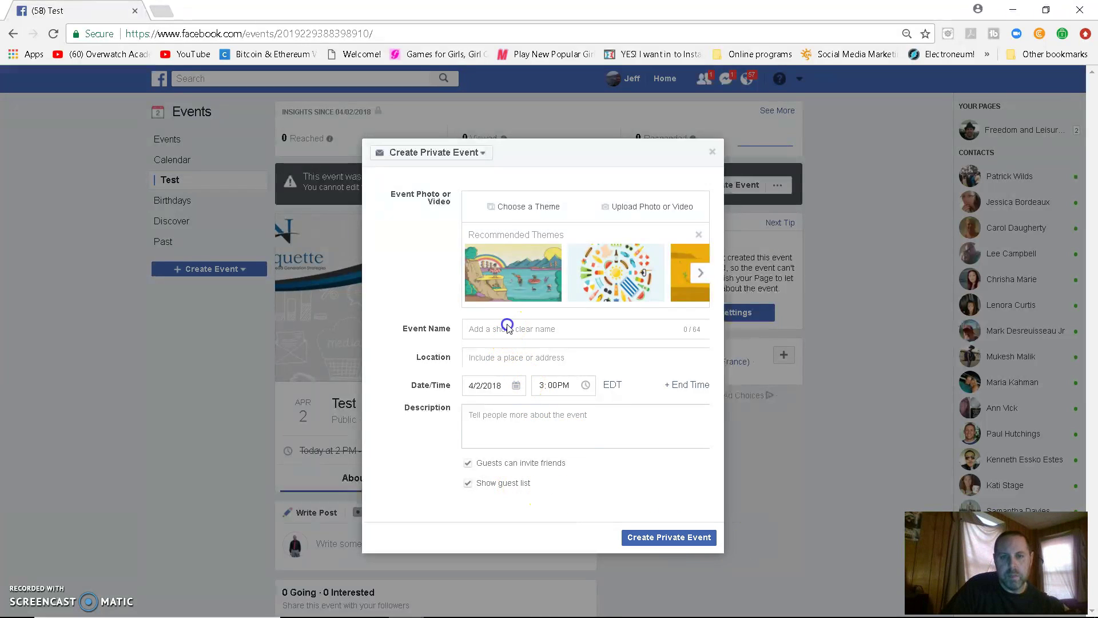
pyautogui.write('Test')
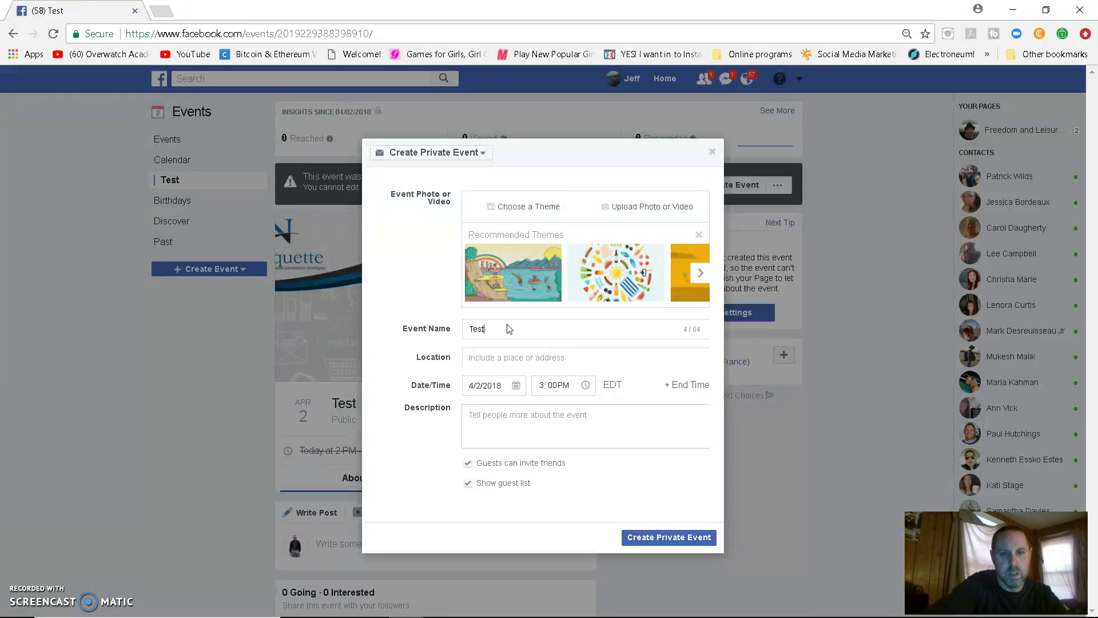
pyautogui.click(679, 539)
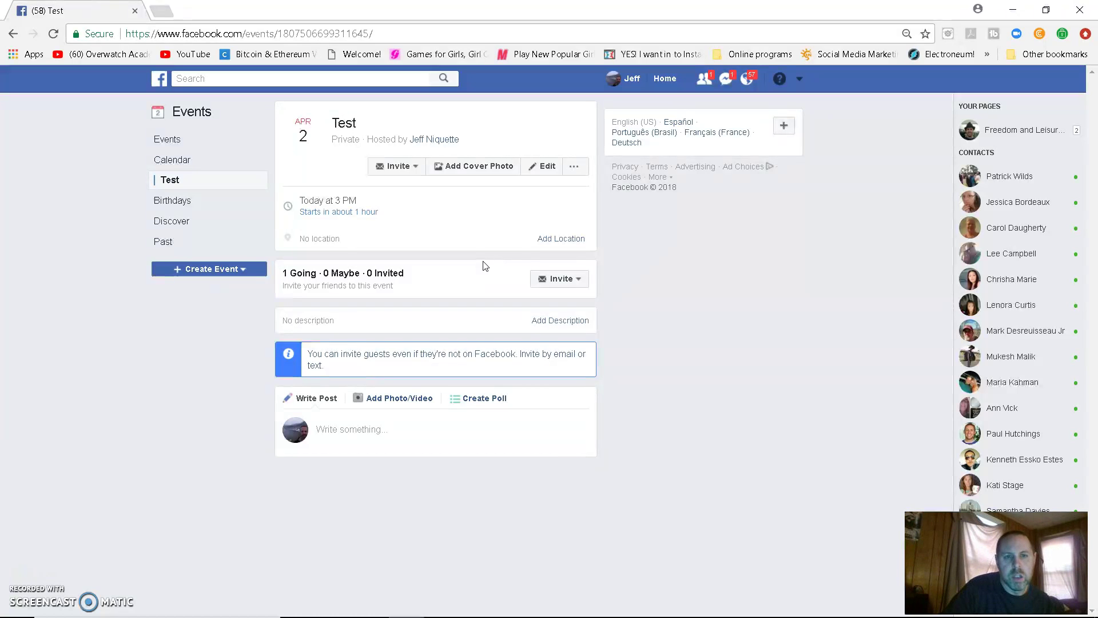
# Look through the suggested friends who can be invited to the private event, and close the invitation without sending any.
pyautogui.click(567, 284)
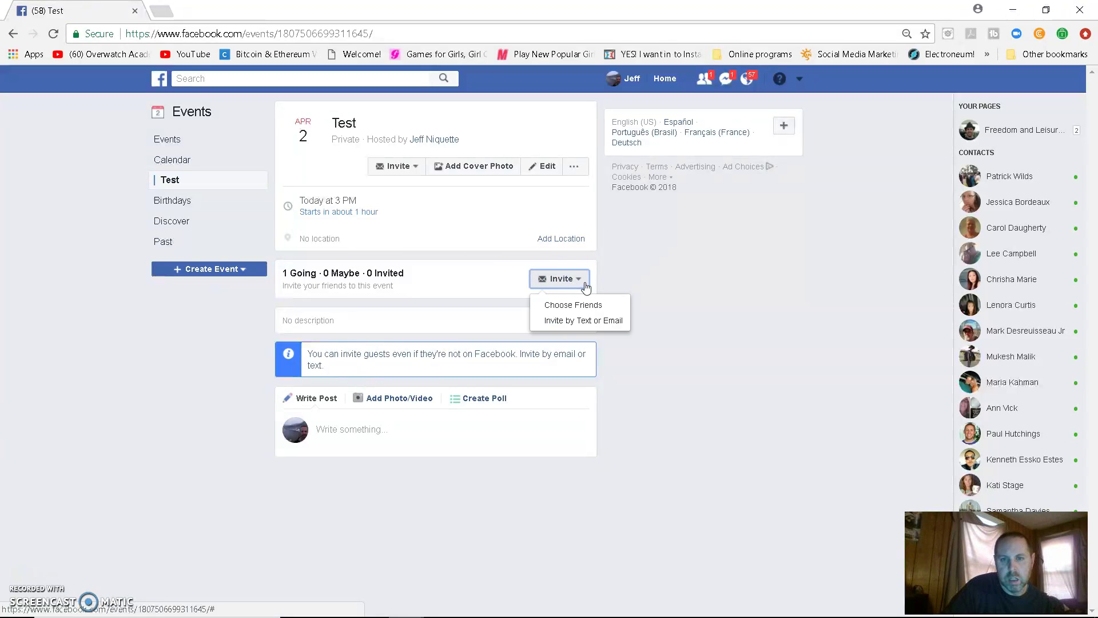
pyautogui.click(591, 306)
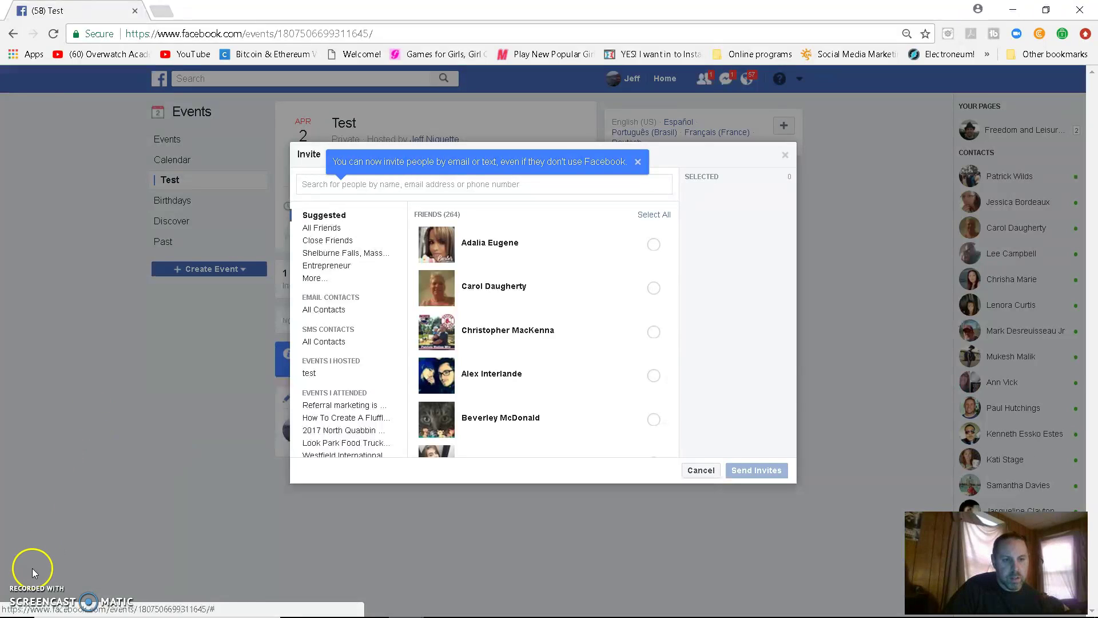
pyautogui.click(20, 574)
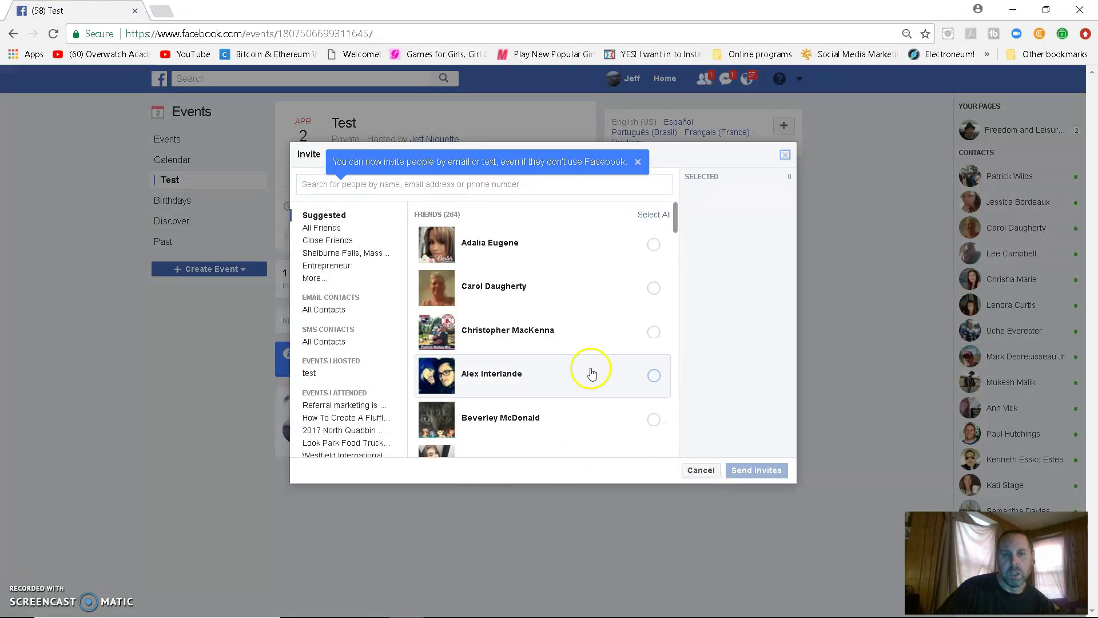
pyautogui.scroll(-1, 544, 331)
pyautogui.scroll(-10, 542, 331)
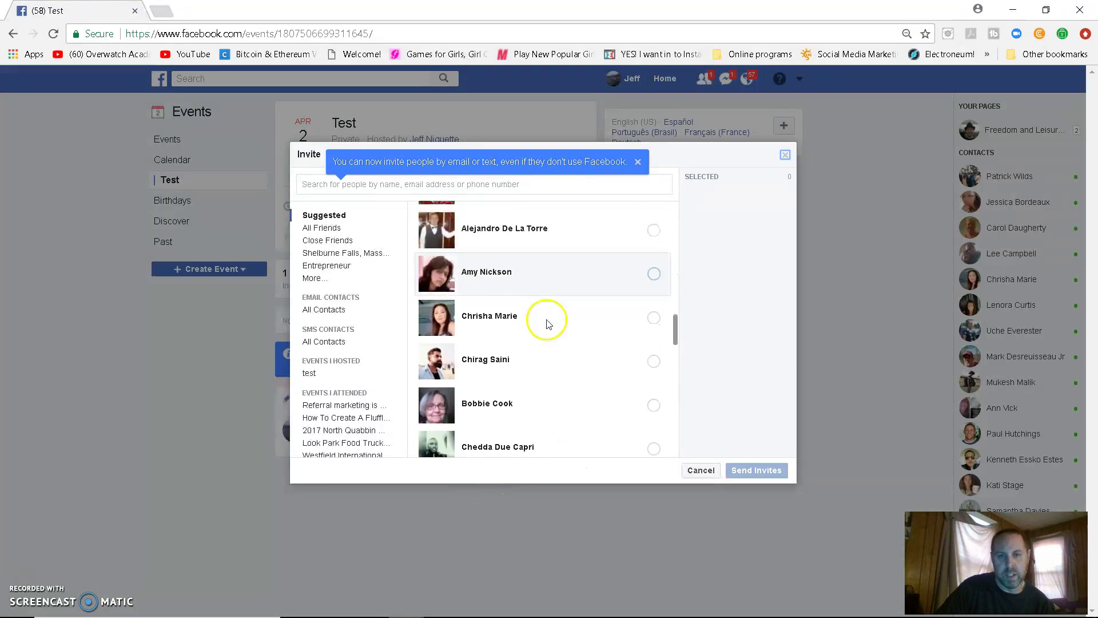
pyautogui.scroll(-5, 548, 322)
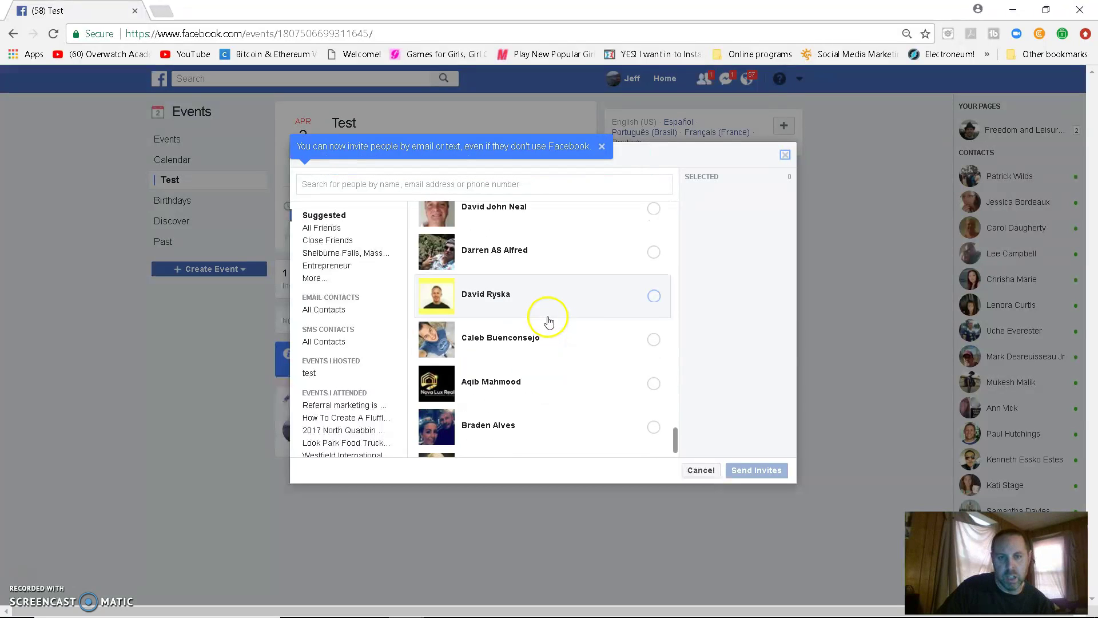
pyautogui.scroll(-3, 549, 322)
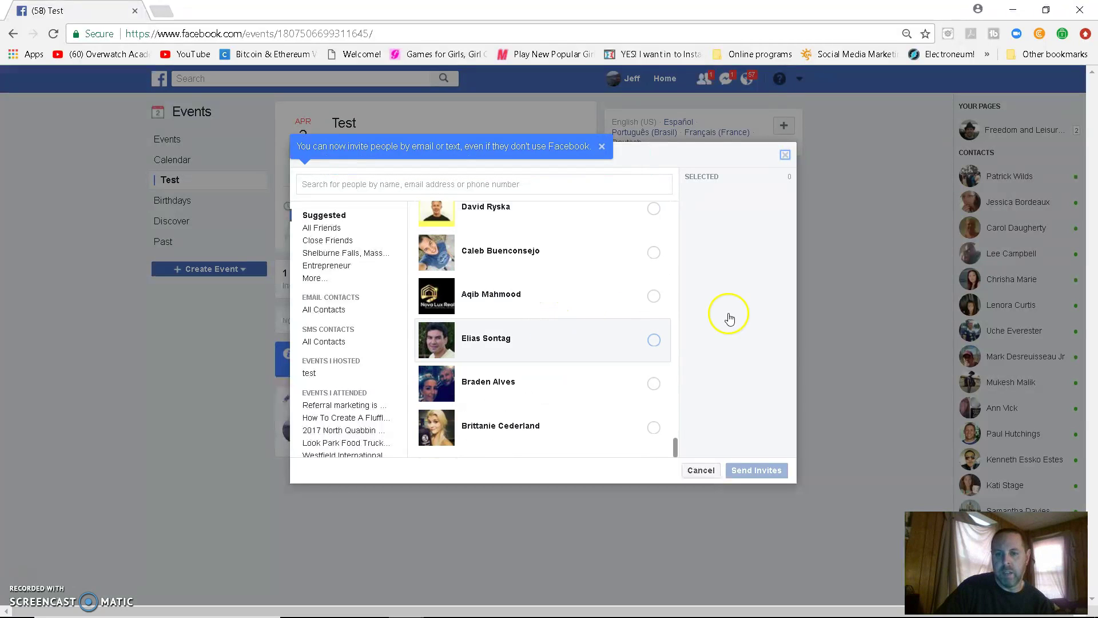
pyautogui.click(702, 470)
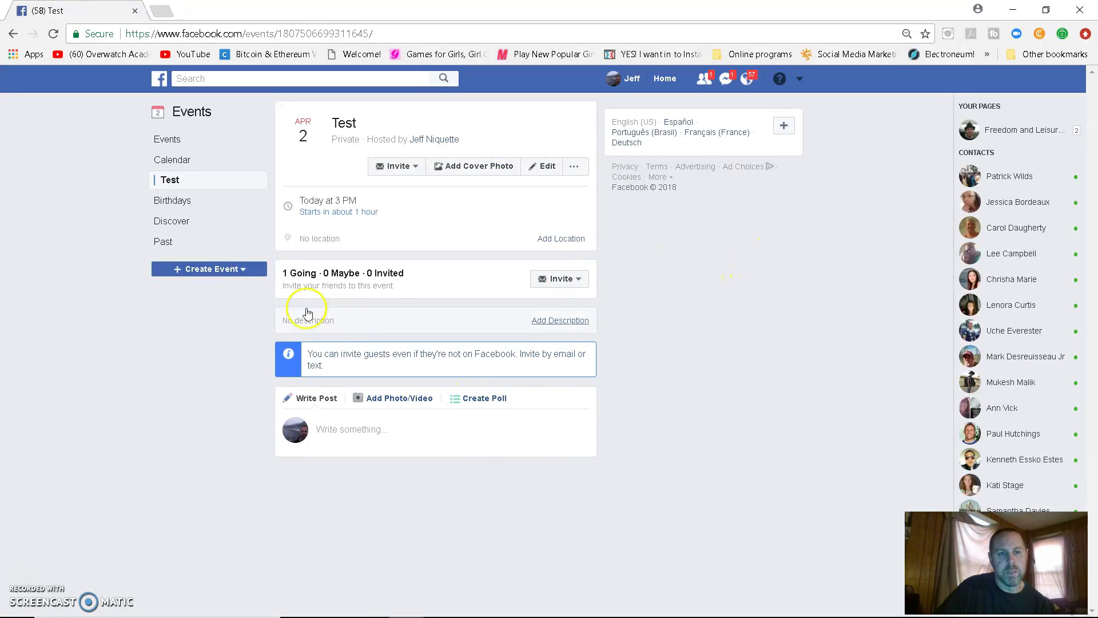
# Cancel the private Test event from its edit form using the Cancel Event option, and confirm the cancellation.
pyautogui.click(575, 166)
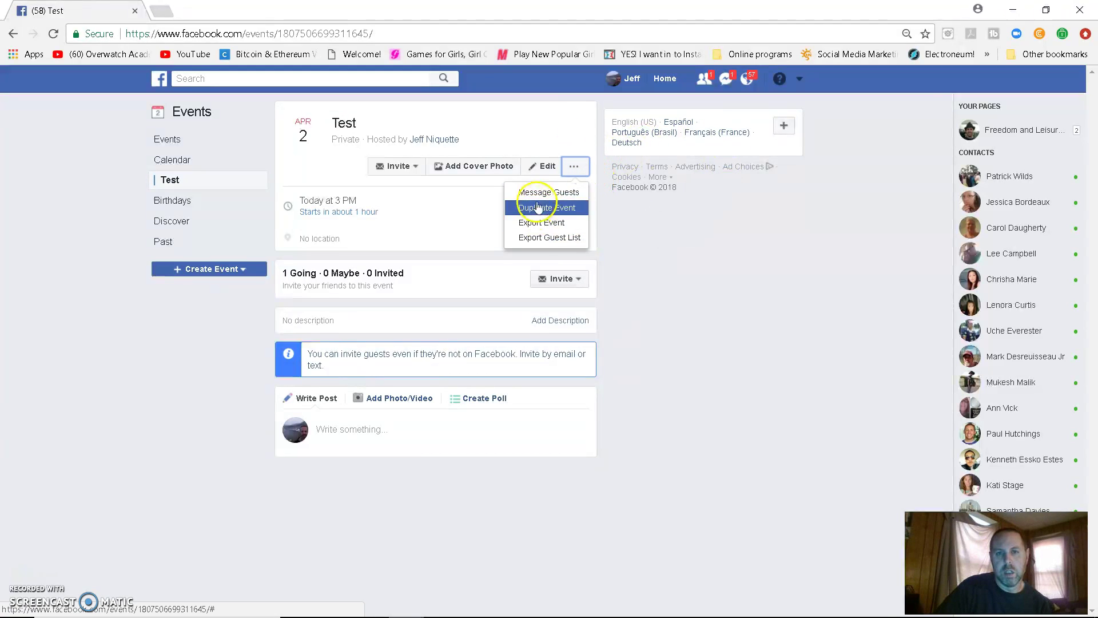
pyautogui.click(668, 300)
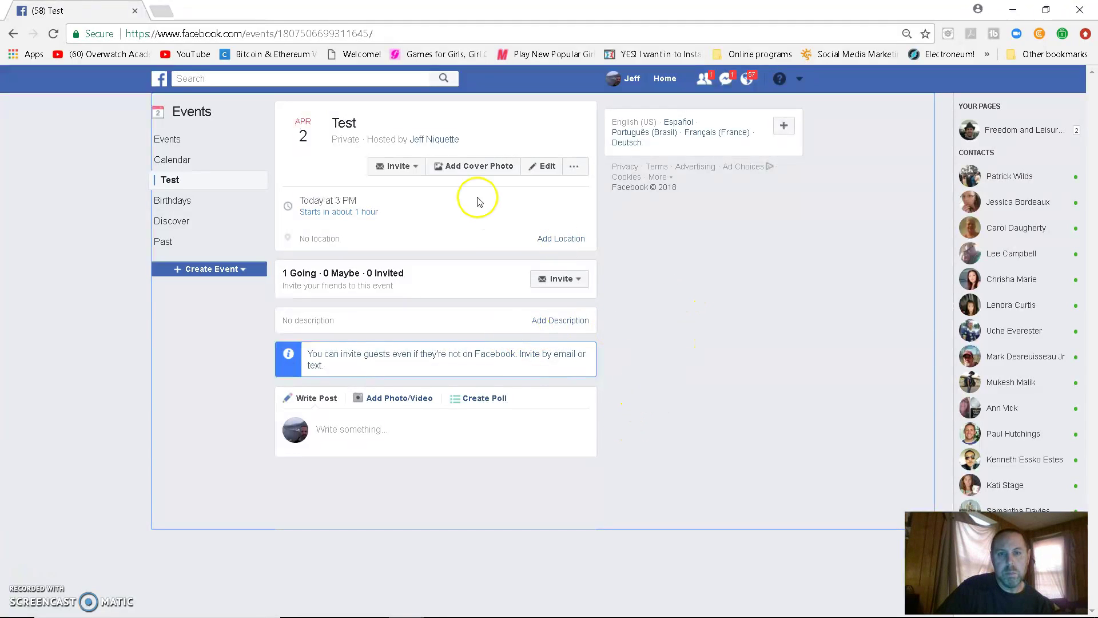
pyautogui.click(546, 168)
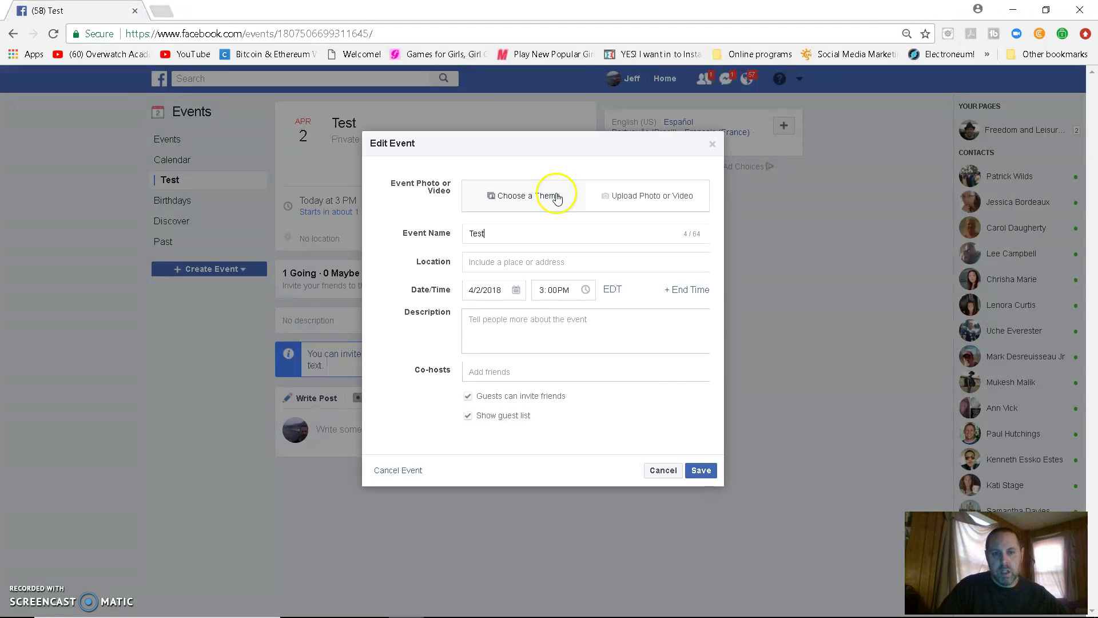
pyautogui.click(395, 473)
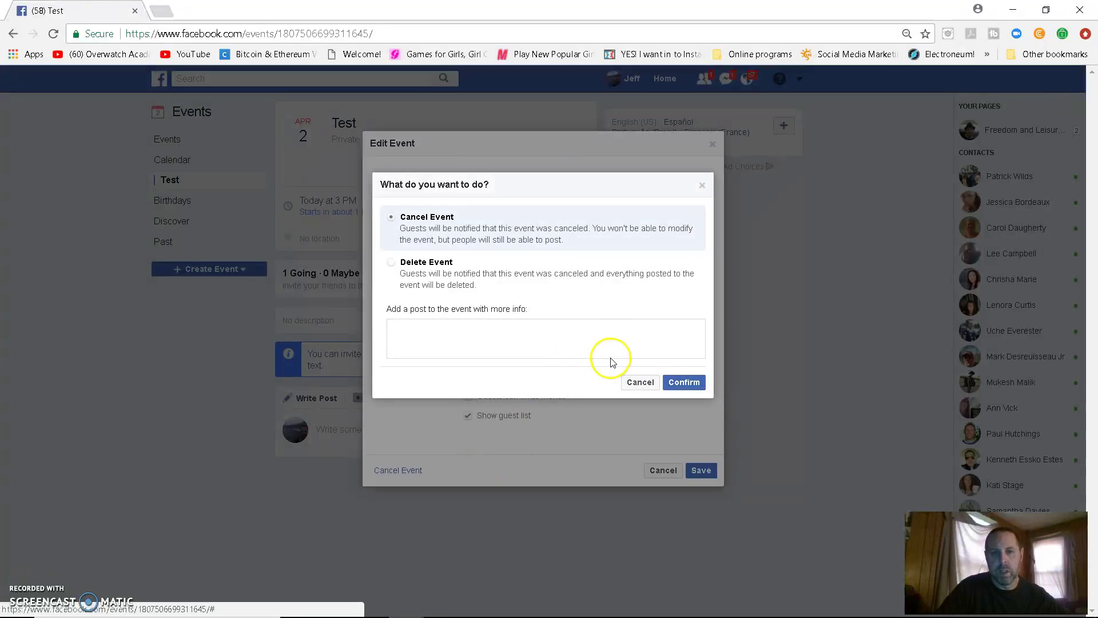
pyautogui.click(695, 385)
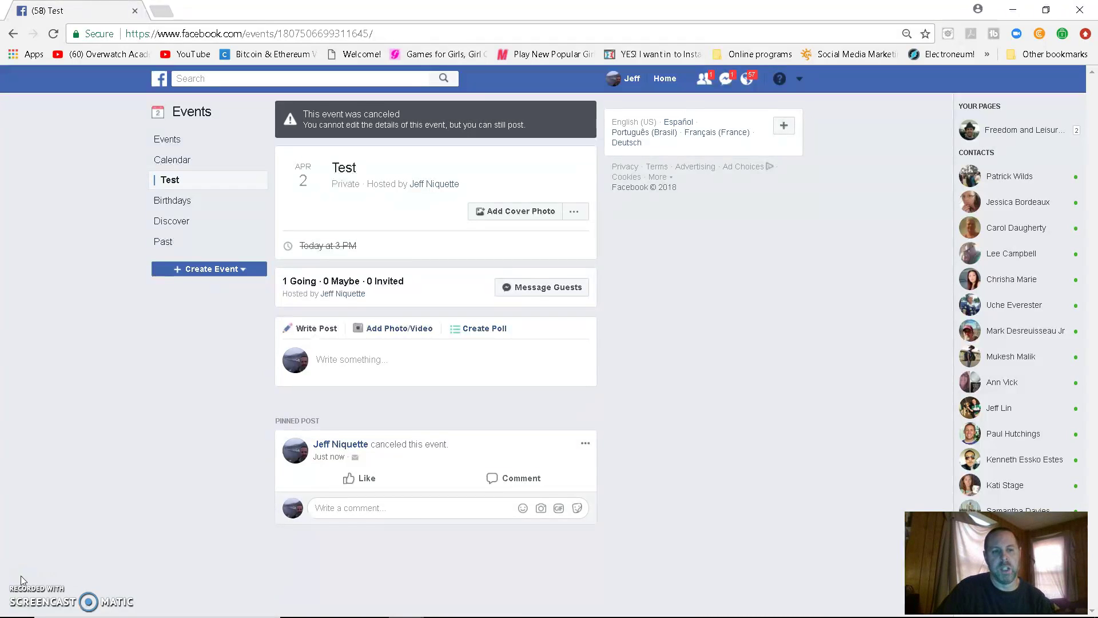
pyautogui.click(24, 574)
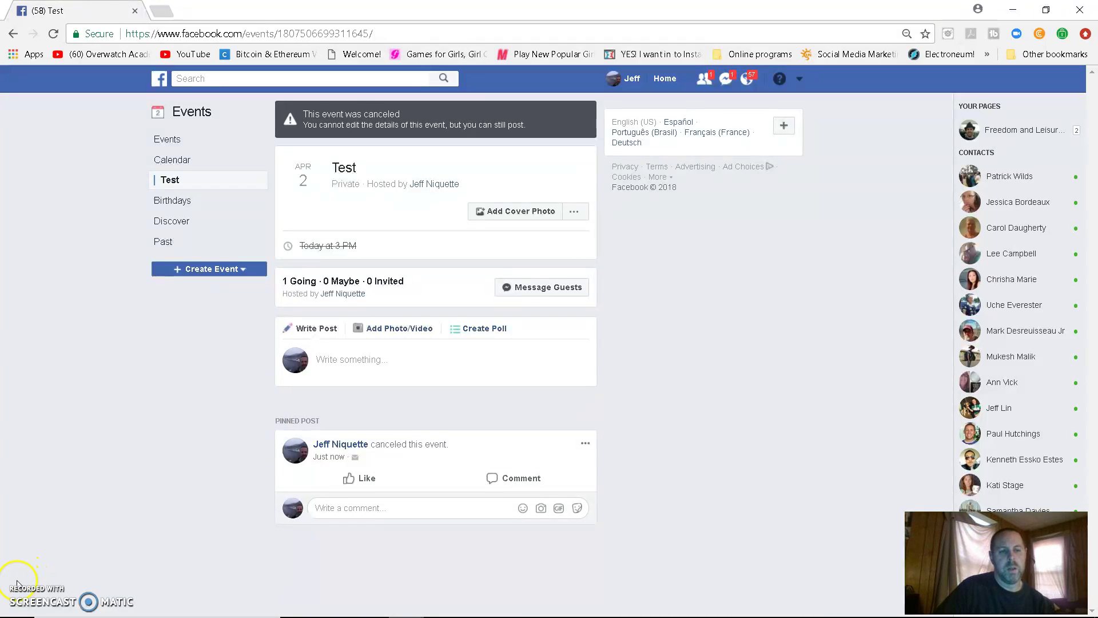